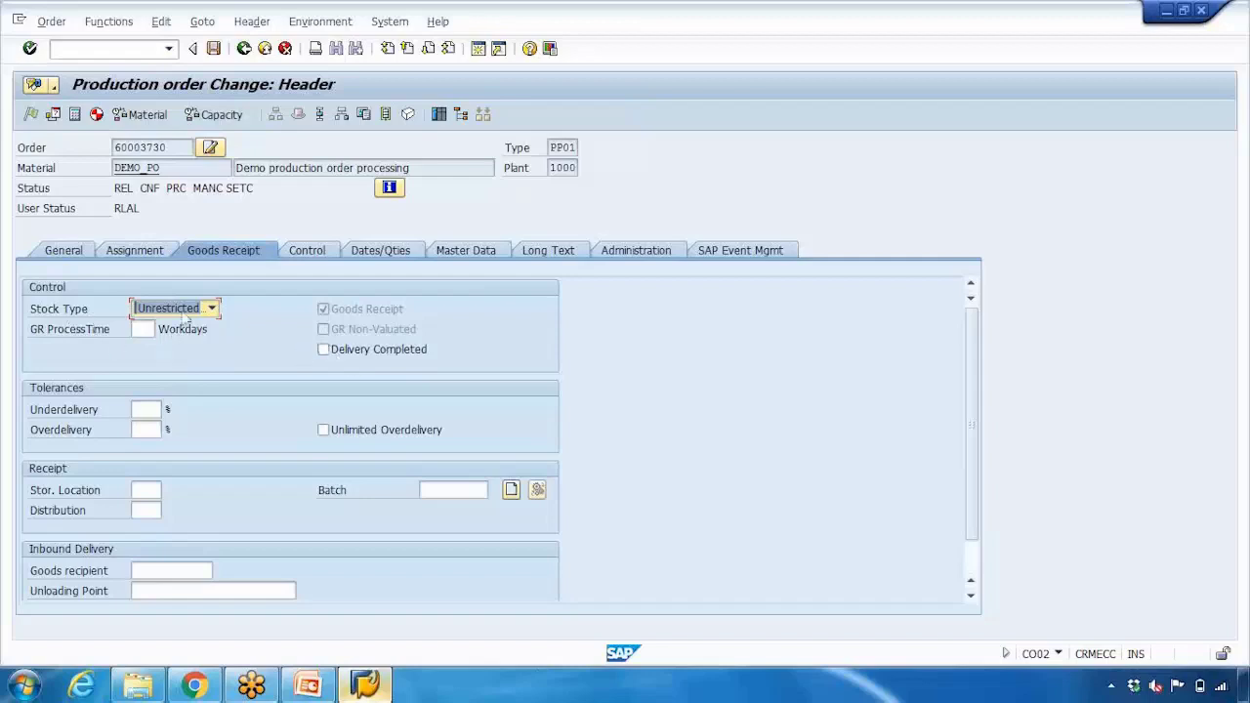
# Check the production order's Stock Type choices, then start a blank Notepad document
pyautogui.click(179, 312)
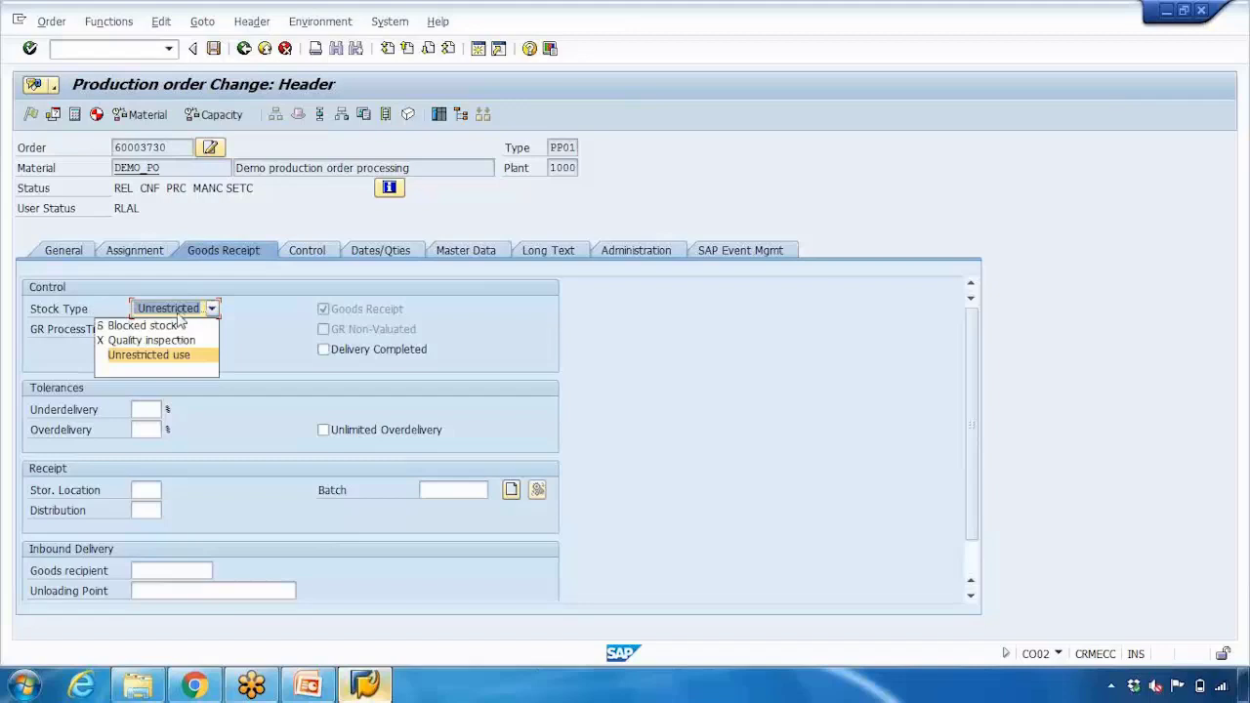
pyautogui.click(23, 684)
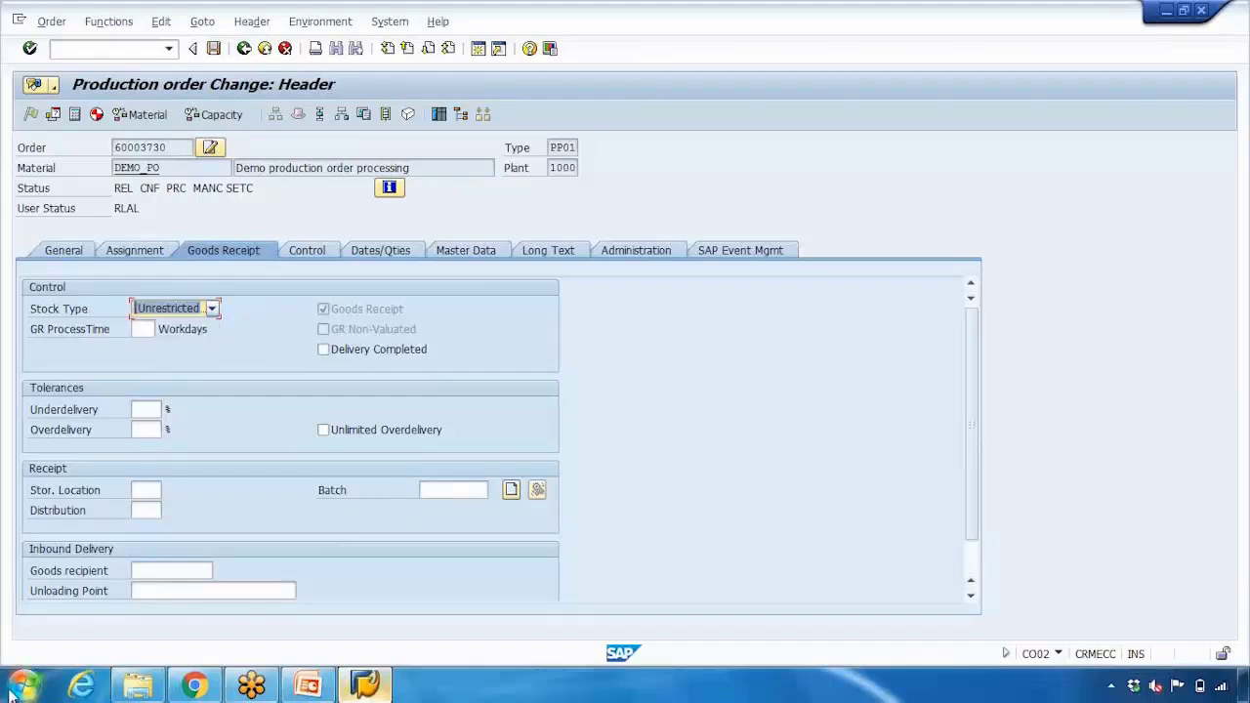
pyautogui.click(88, 400)
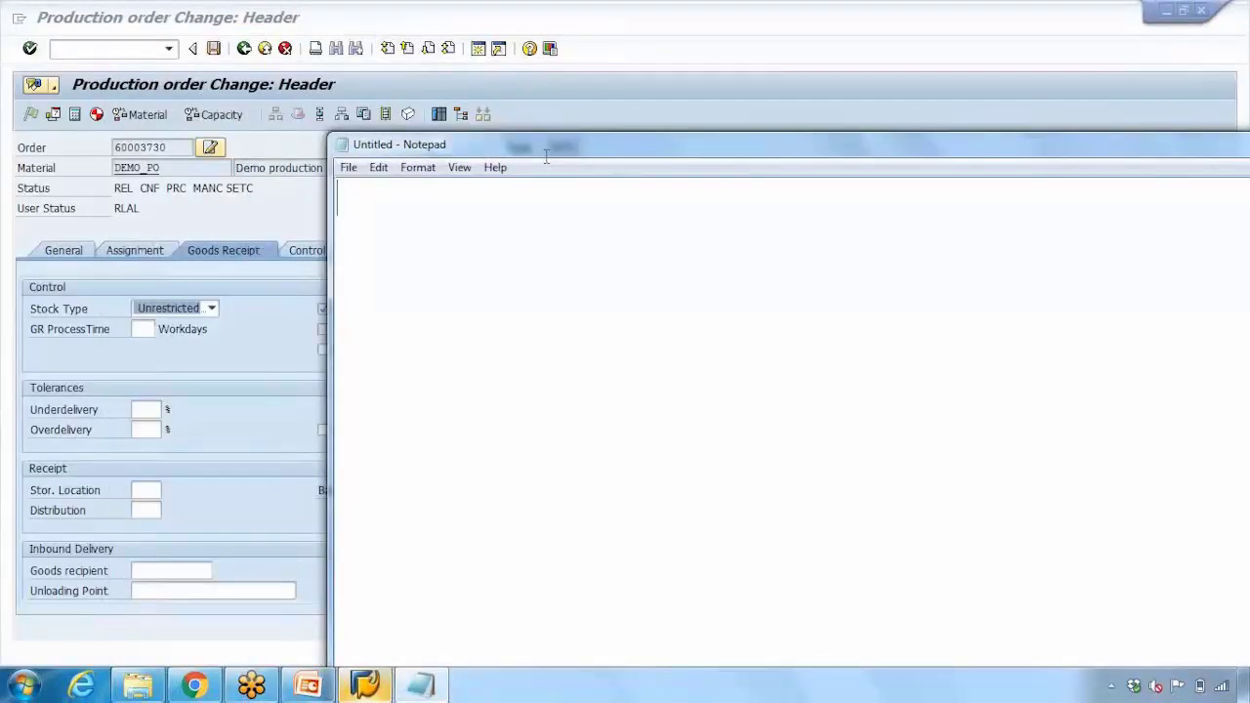
# Write the heading 'Types of Stock' with lines '- Un-restricted' and '- Quality inspection Stock'
pyautogui.write('Types of Stock')
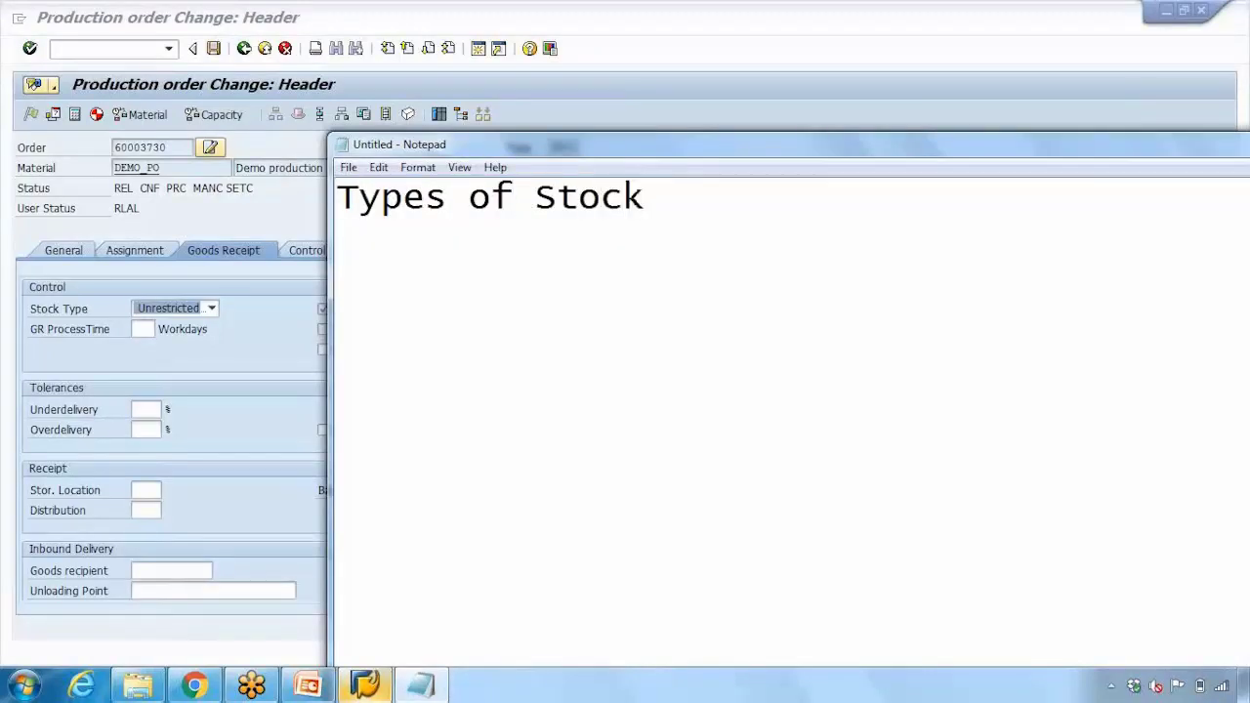
pyautogui.press('Return')
pyautogui.write('- Un-r')
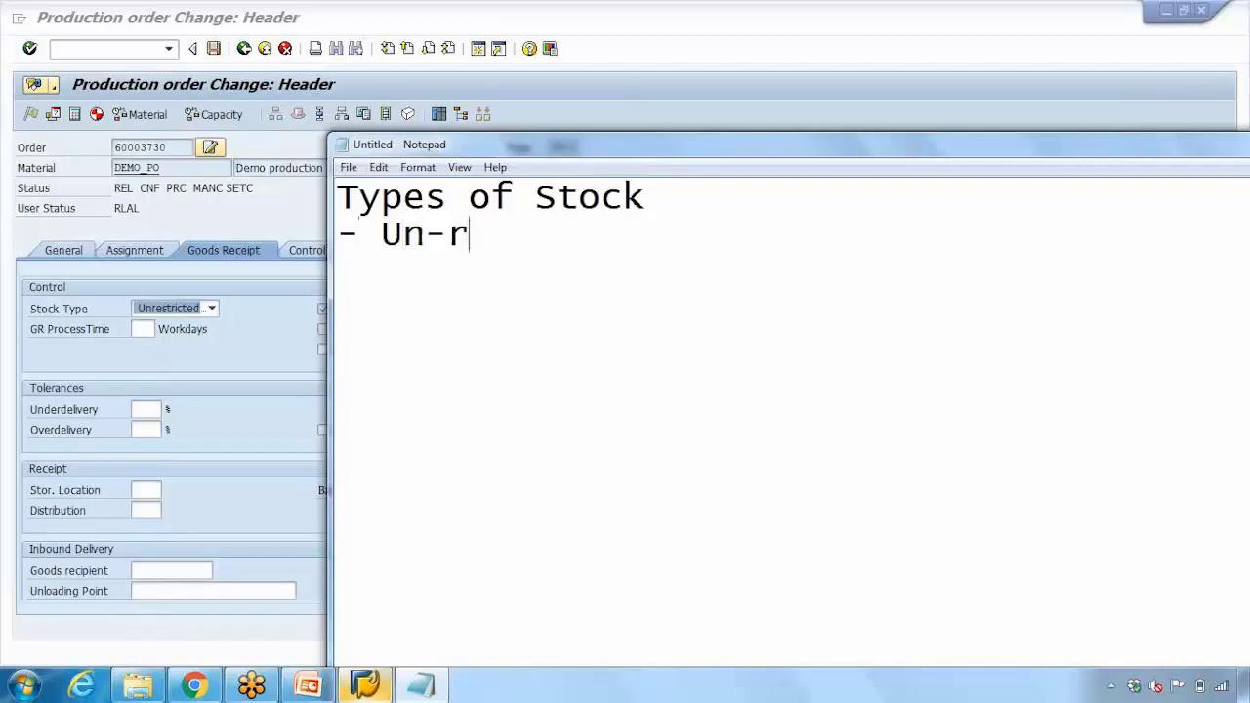
pyautogui.write('estricted')
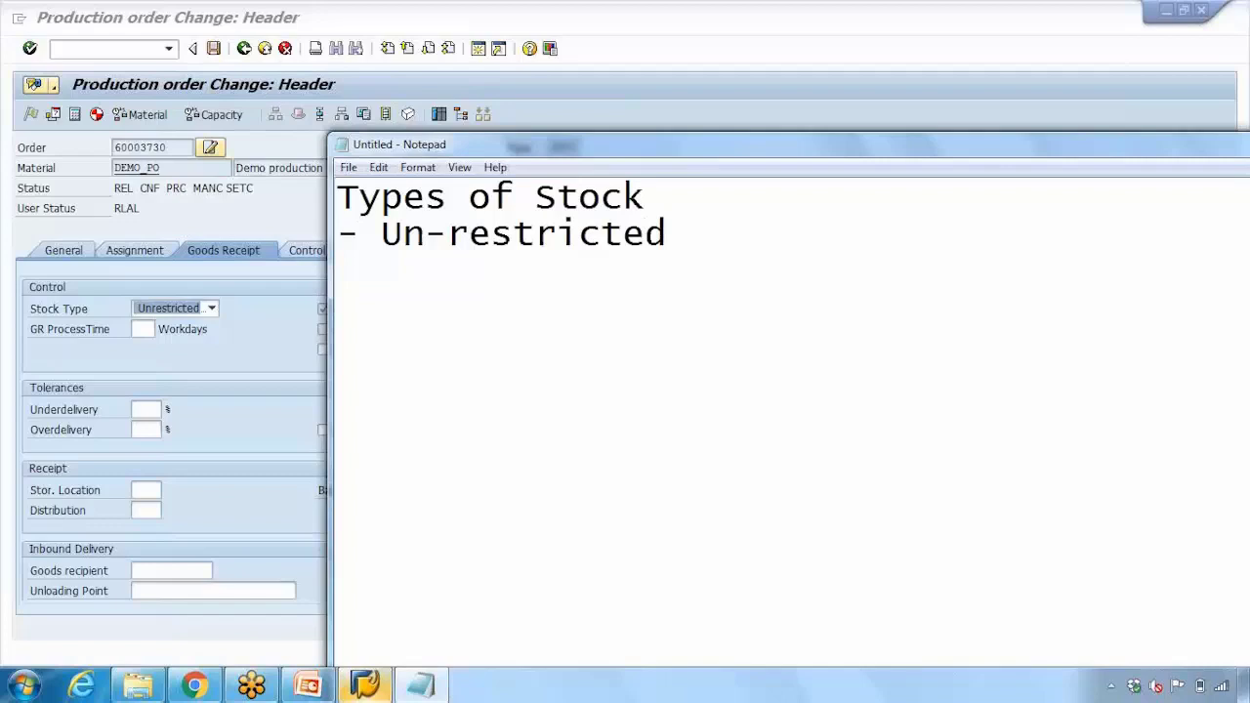
pyautogui.press('Return')
pyautogui.write('- Quality in')
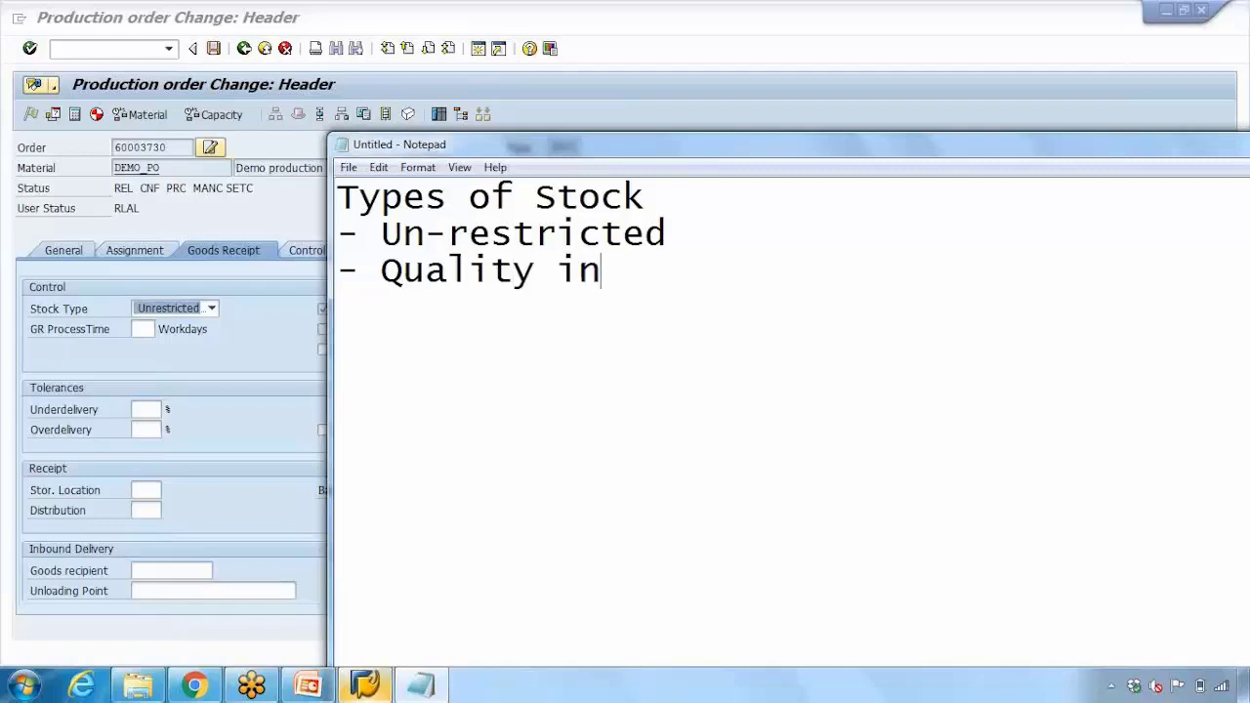
pyautogui.write('spection Stock')
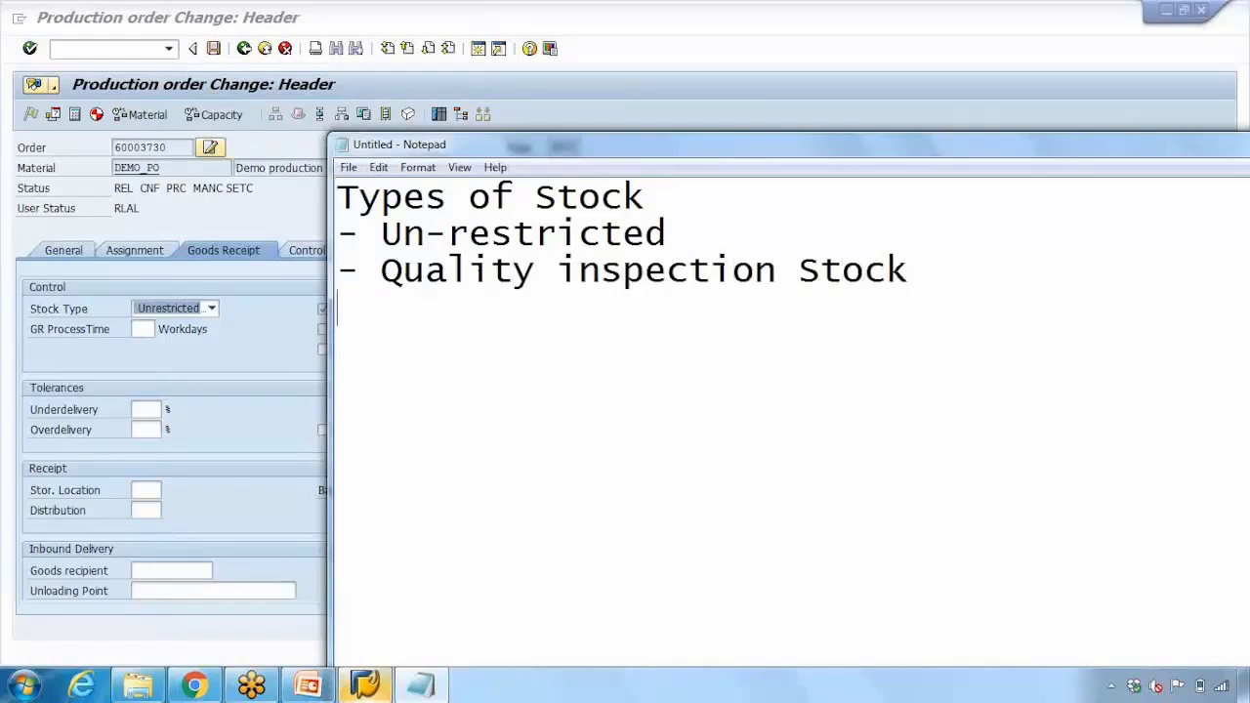
# Add the '- Block stock' line and highlight Un-restricted
pyautogui.press('Return')
pyautogui.write('- Blocked')
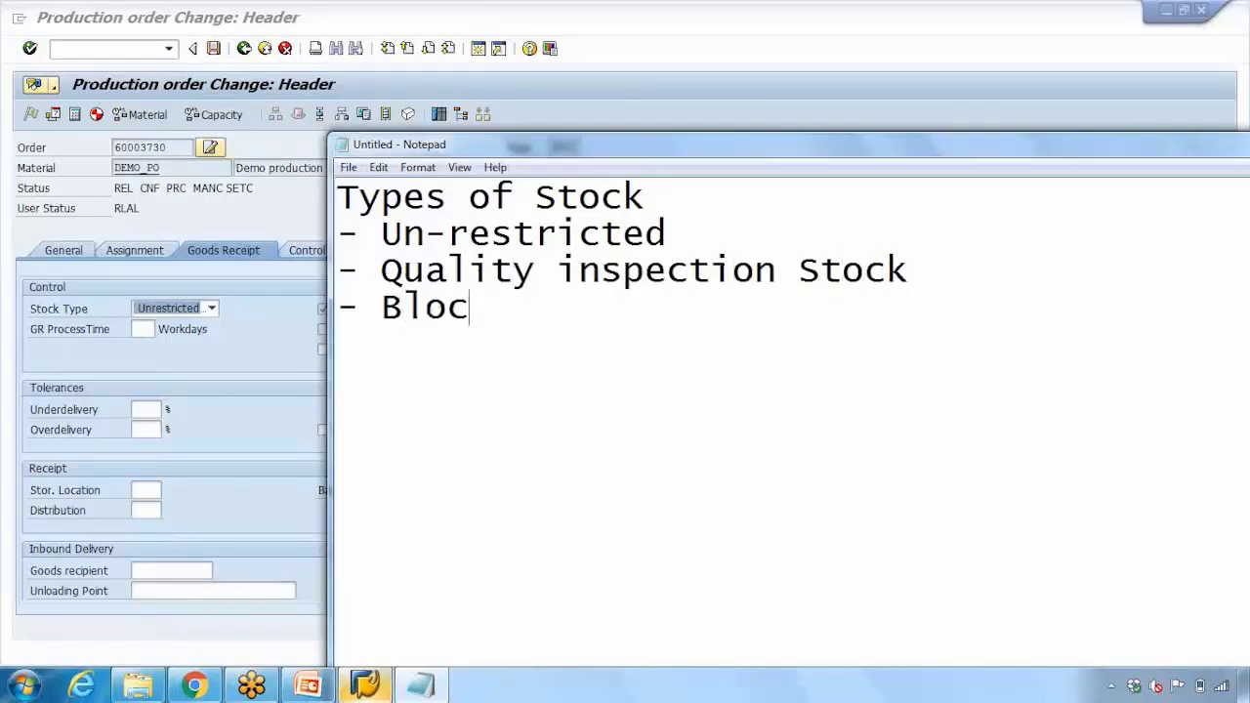
pyautogui.press('BackSpace')
pyautogui.press('BackSpace')
pyautogui.write('s')
pyautogui.press('BackSpace')
pyautogui.write('stock')
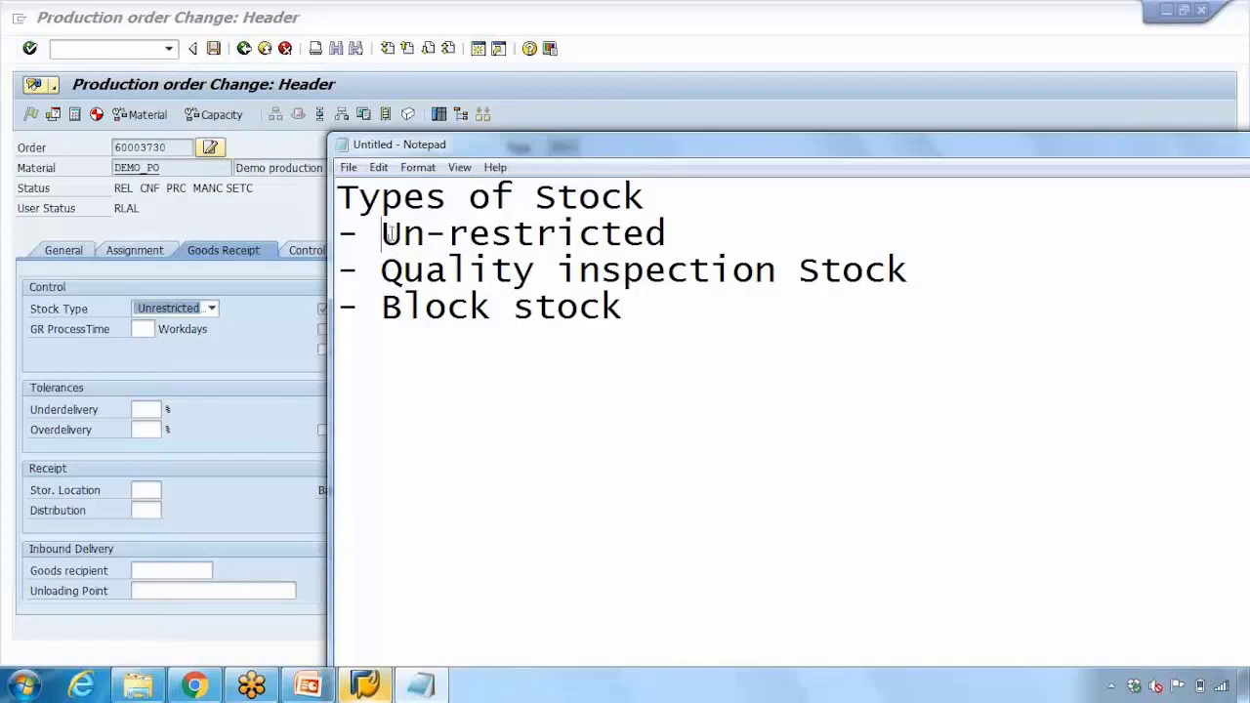
pyautogui.moveTo(381, 234); pyautogui.dragTo(666, 233)
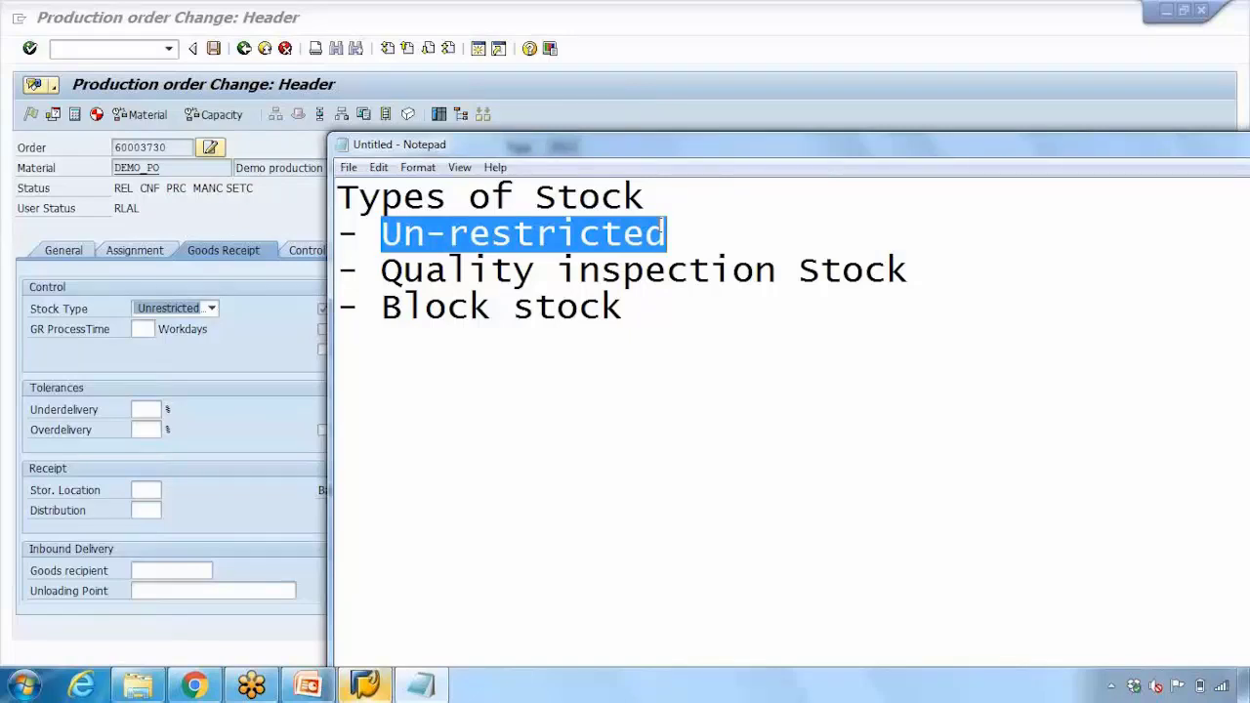
# Append '(Good one)' after Un-restricted and highlight the Quality inspection Stock line
pyautogui.click(688, 235)
pyautogui.write('(G')
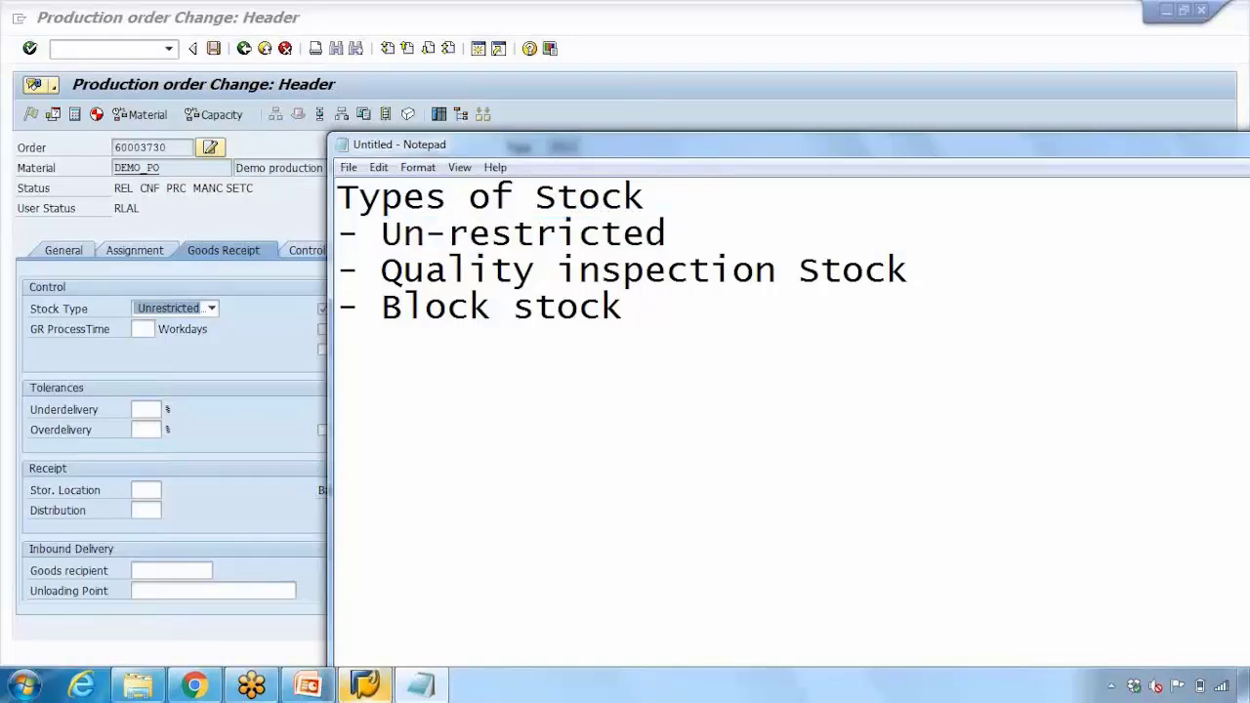
pyautogui.write('ood ')
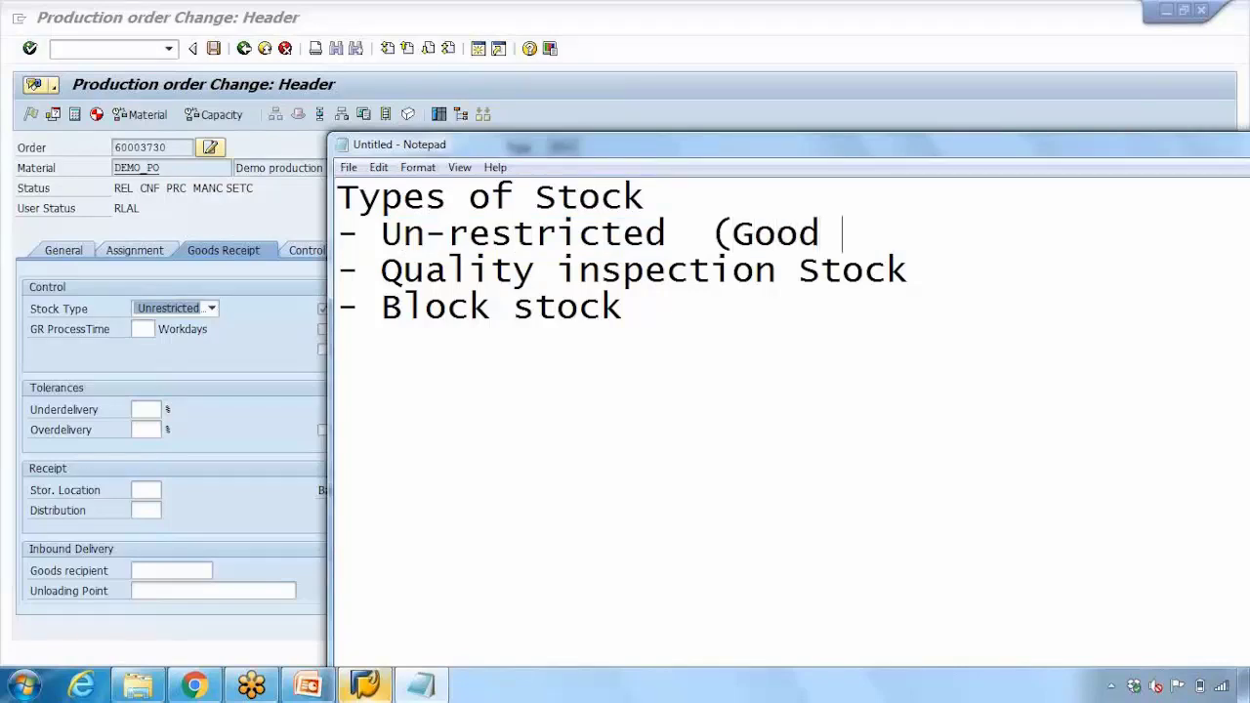
pyautogui.write('one)')
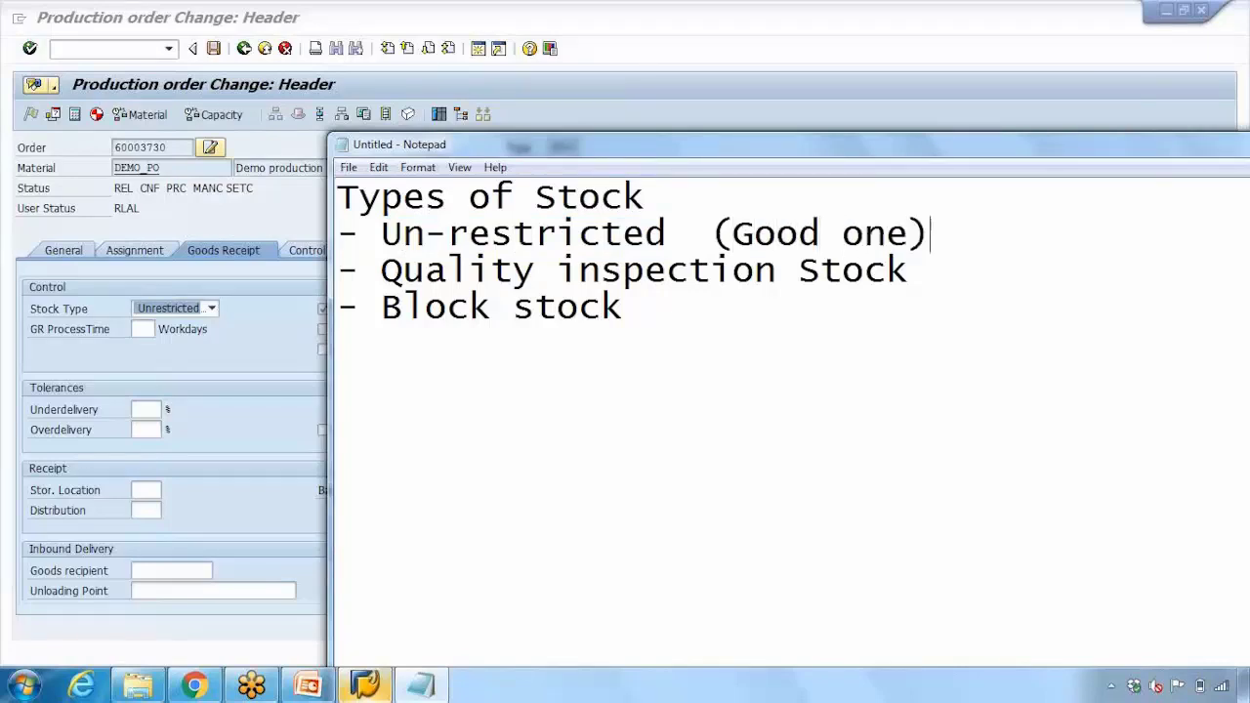
pyautogui.moveTo(381, 270); pyautogui.dragTo(887, 270)
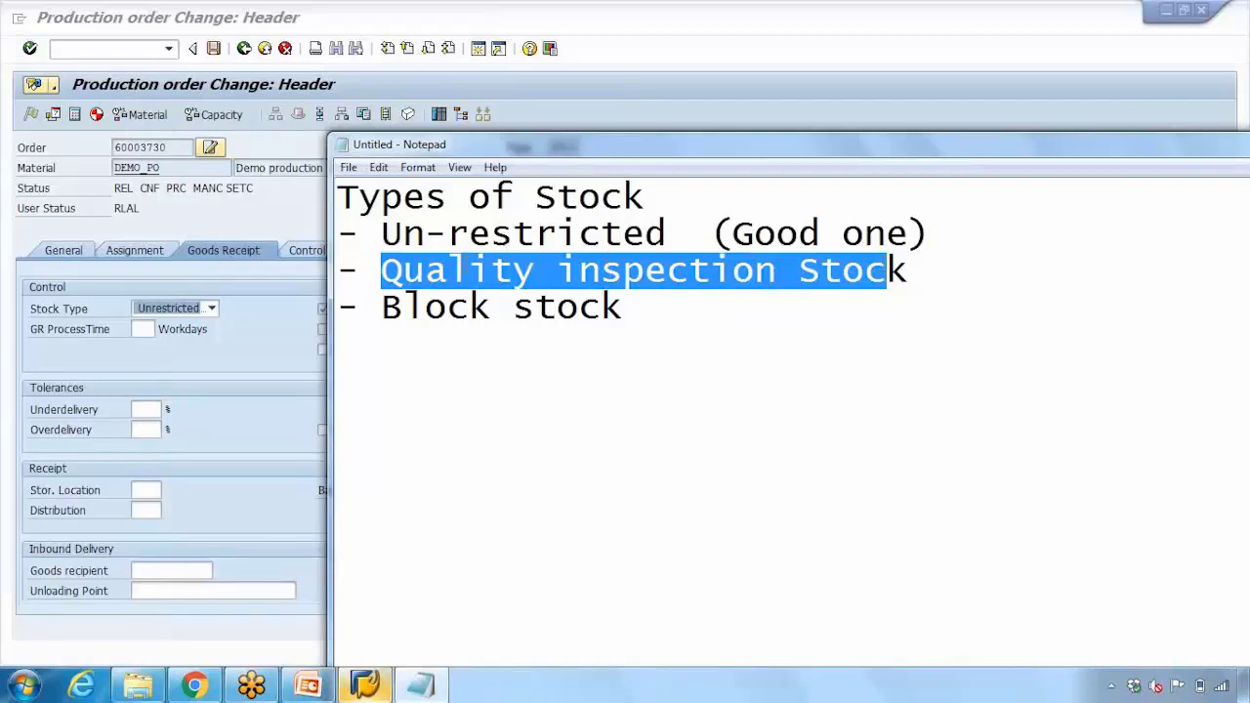
pyautogui.click(890, 271)
pyautogui.moveTo(381, 270); pyautogui.dragTo(536, 270)
pyautogui.moveTo(381, 235); pyautogui.dragTo(734, 234)
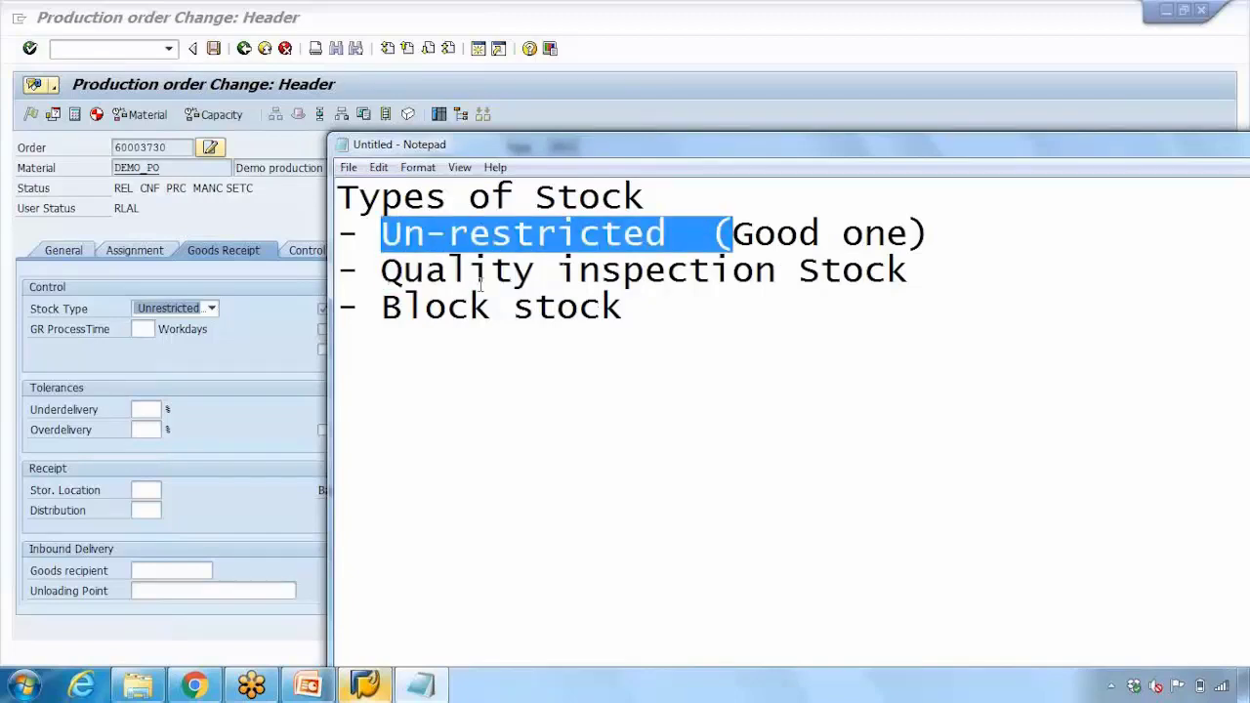
pyautogui.moveTo(426, 270); pyautogui.dragTo(567, 270)
pyautogui.moveTo(404, 234); pyautogui.dragTo(580, 234)
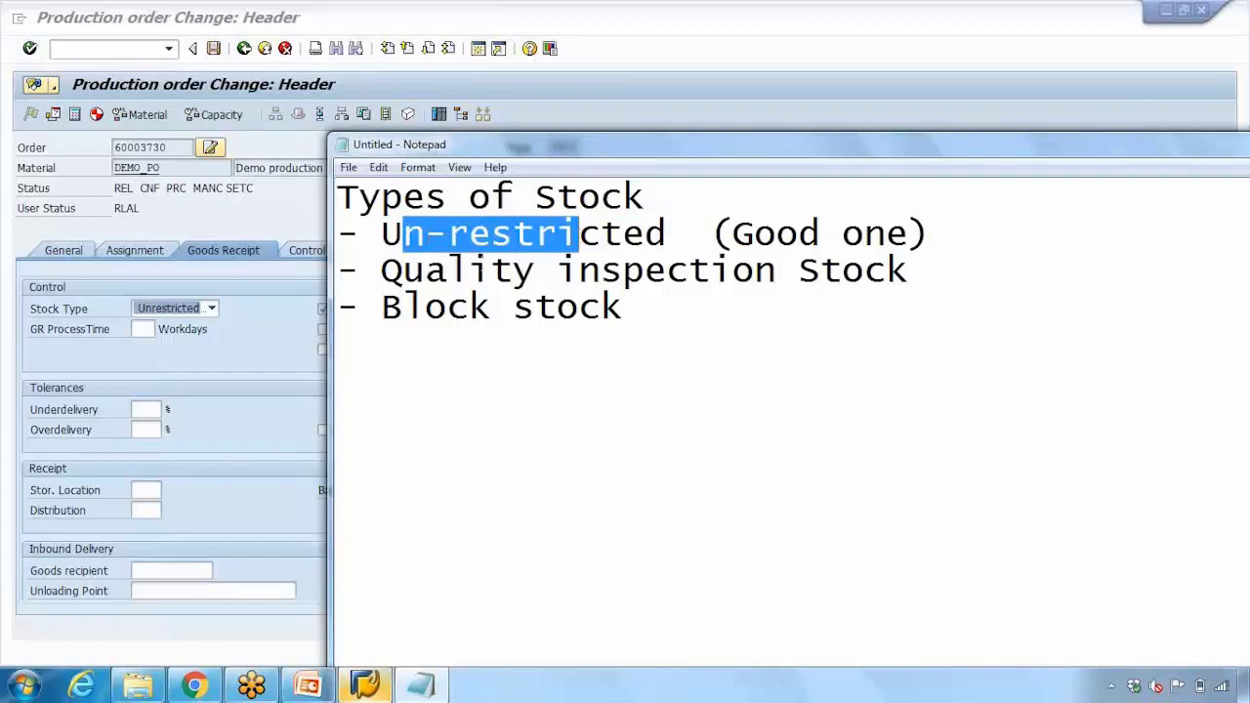
pyautogui.moveTo(403, 271); pyautogui.dragTo(470, 270)
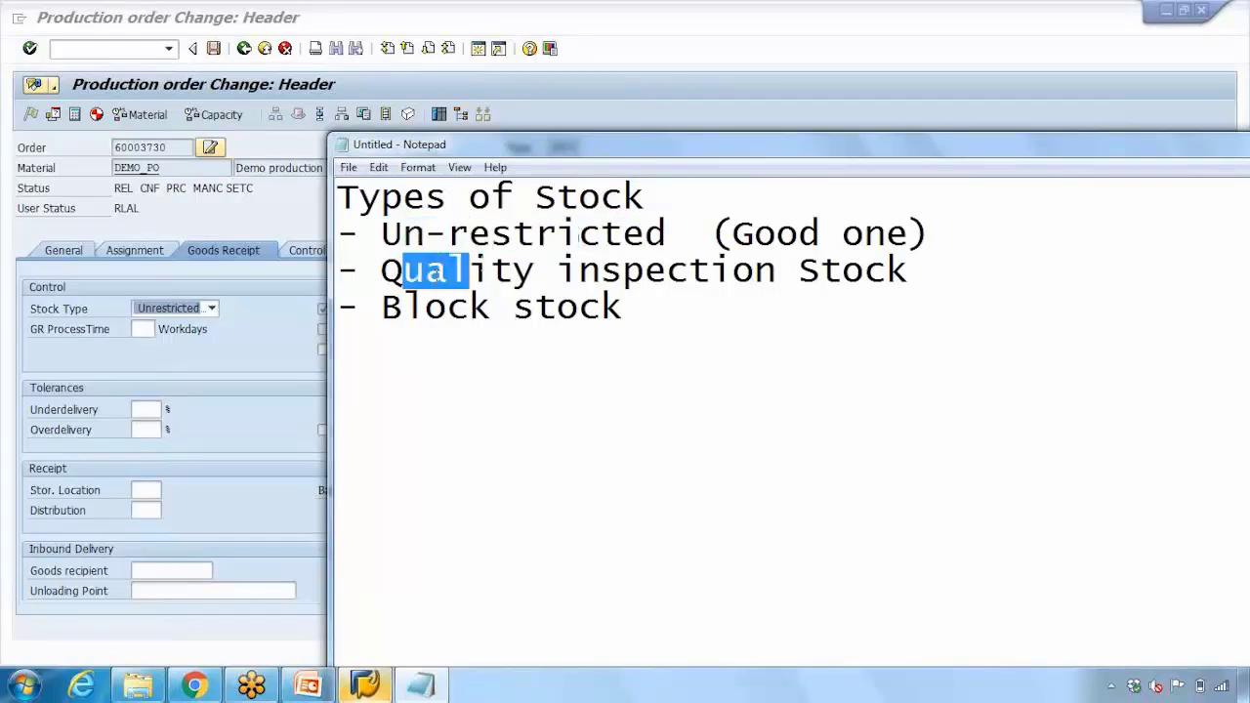
pyautogui.moveTo(381, 308); pyautogui.dragTo(559, 308)
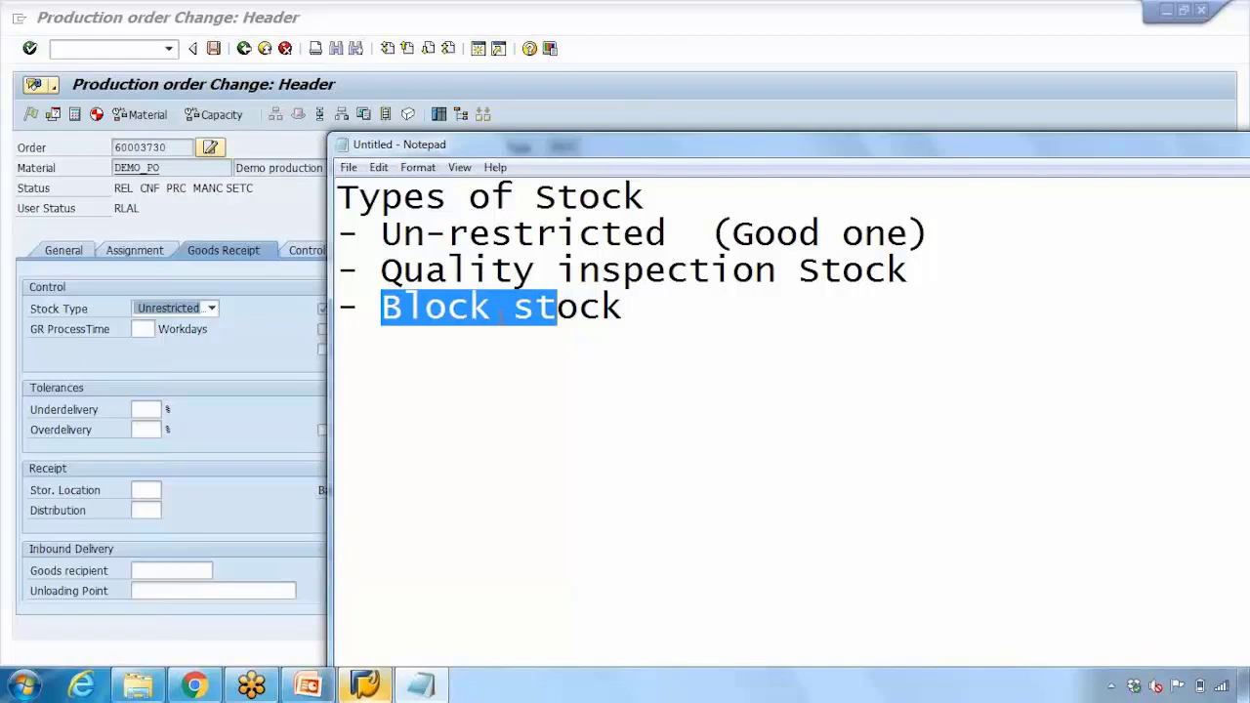
pyautogui.moveTo(381, 309); pyautogui.dragTo(675, 311)
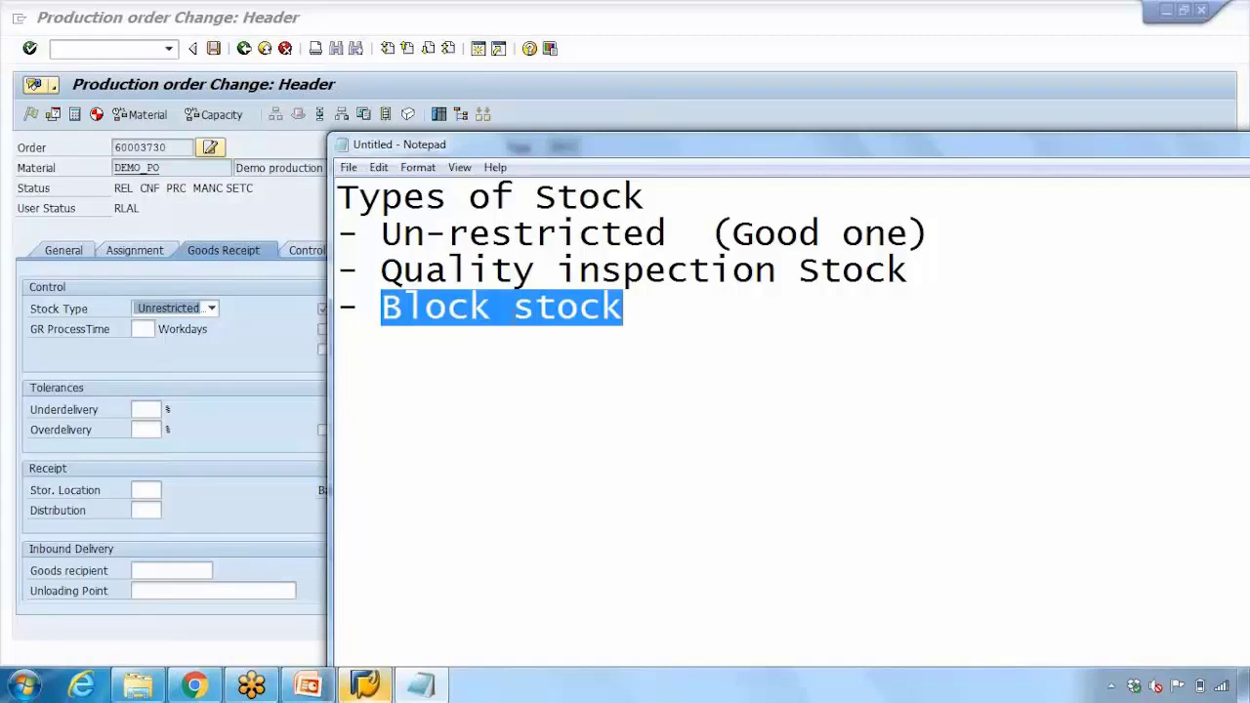
pyautogui.moveTo(400, 235); pyautogui.dragTo(580, 234)
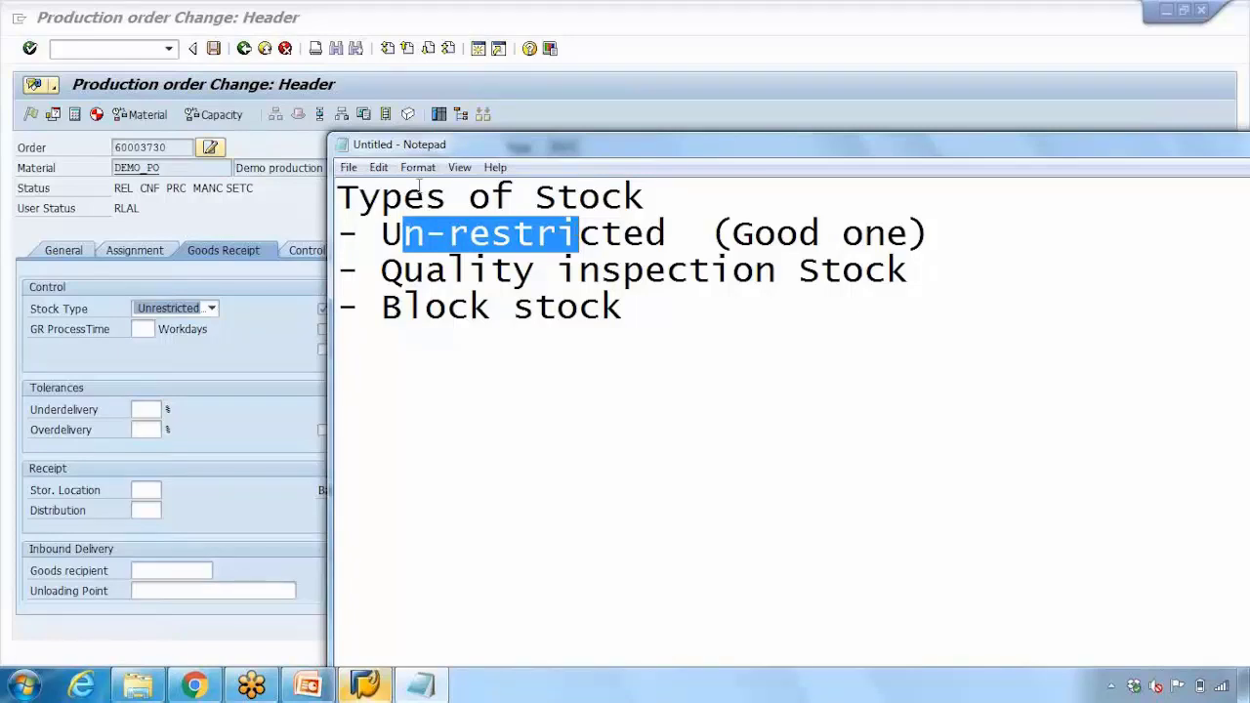
pyautogui.click(151, 64)
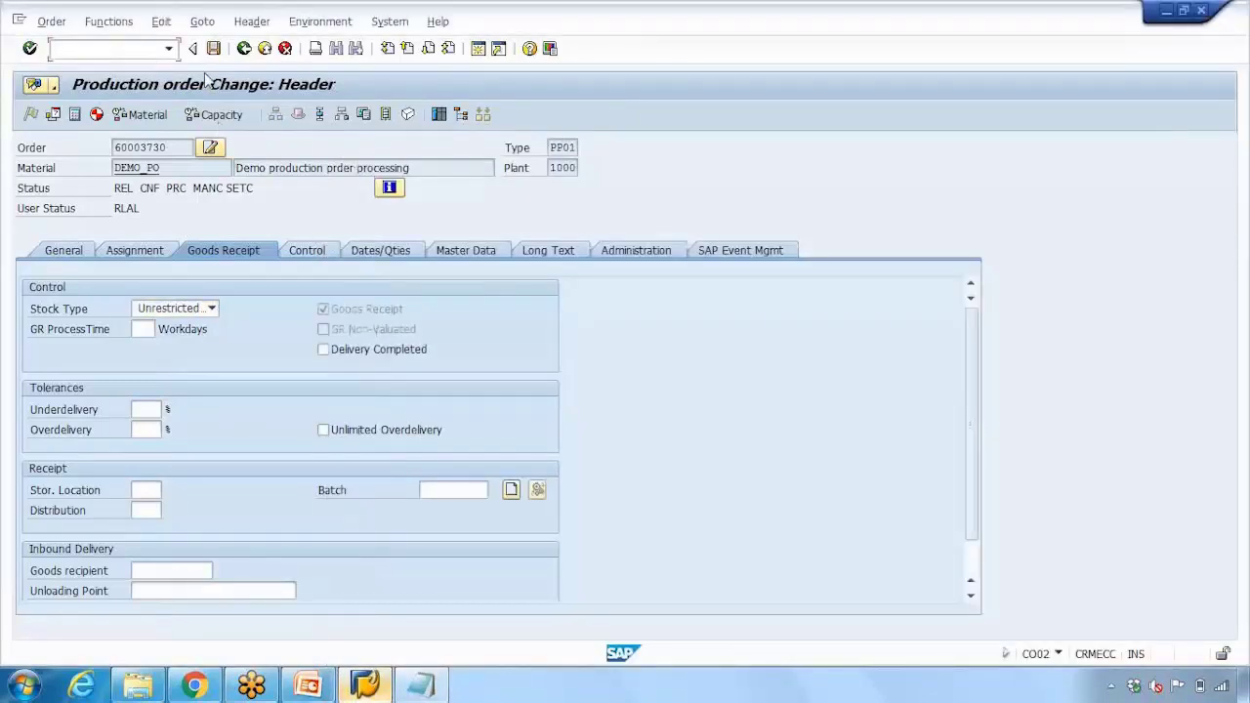
# Exit the production order to SAP Easy Access and open MB52 for DEMO_PO, plant 1000
pyautogui.write('/pm')
pyautogui.write('o02')
pyautogui.press('Return')
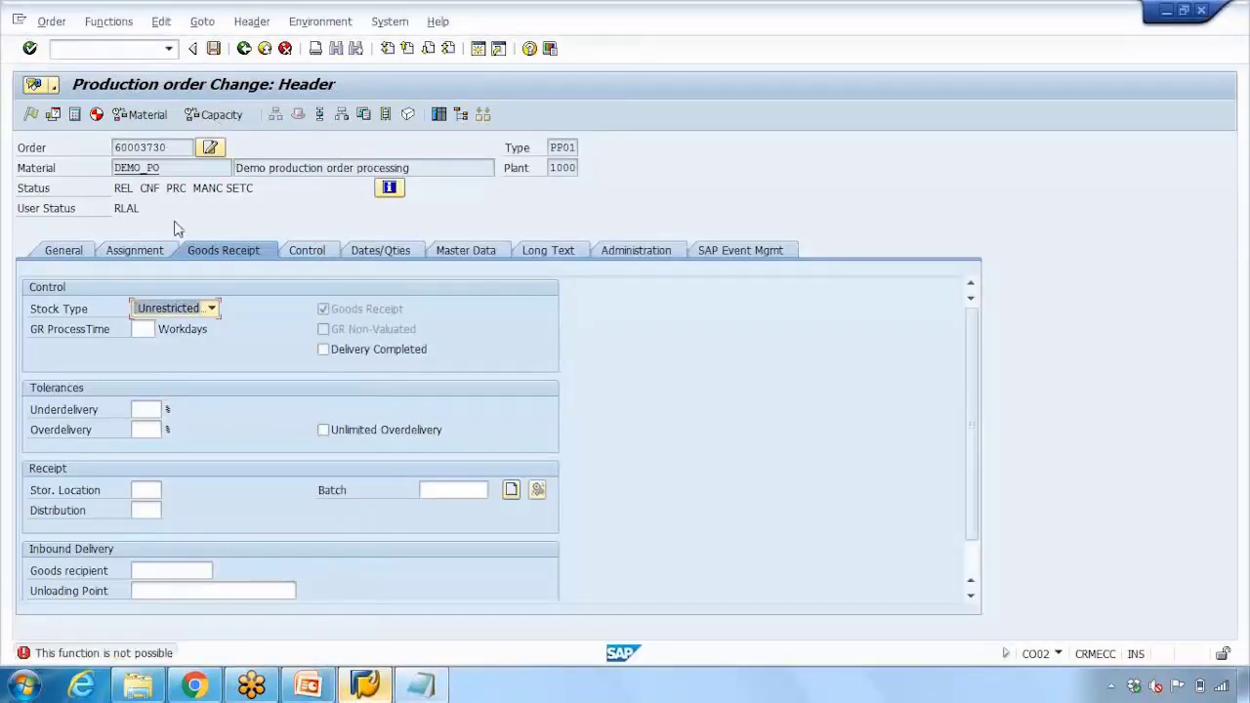
pyautogui.press('Return')
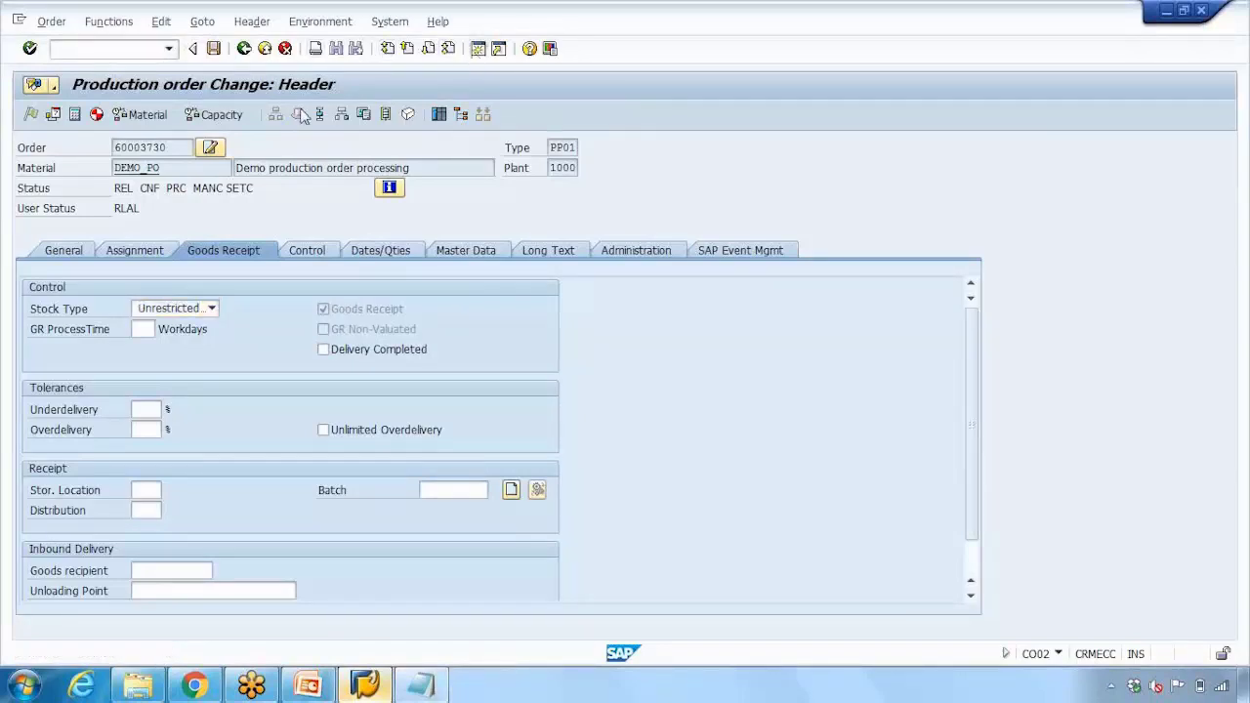
pyautogui.hotkey('shift', 'F3')
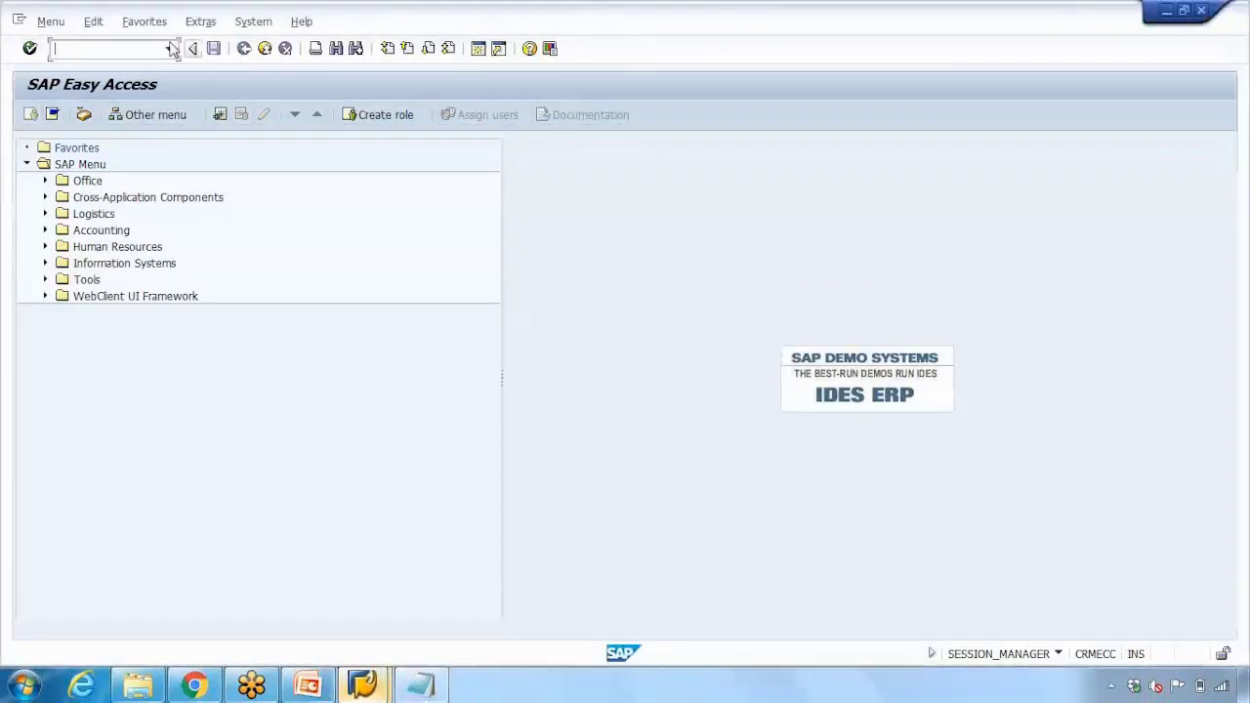
pyautogui.write('co03')
pyautogui.press('Return')
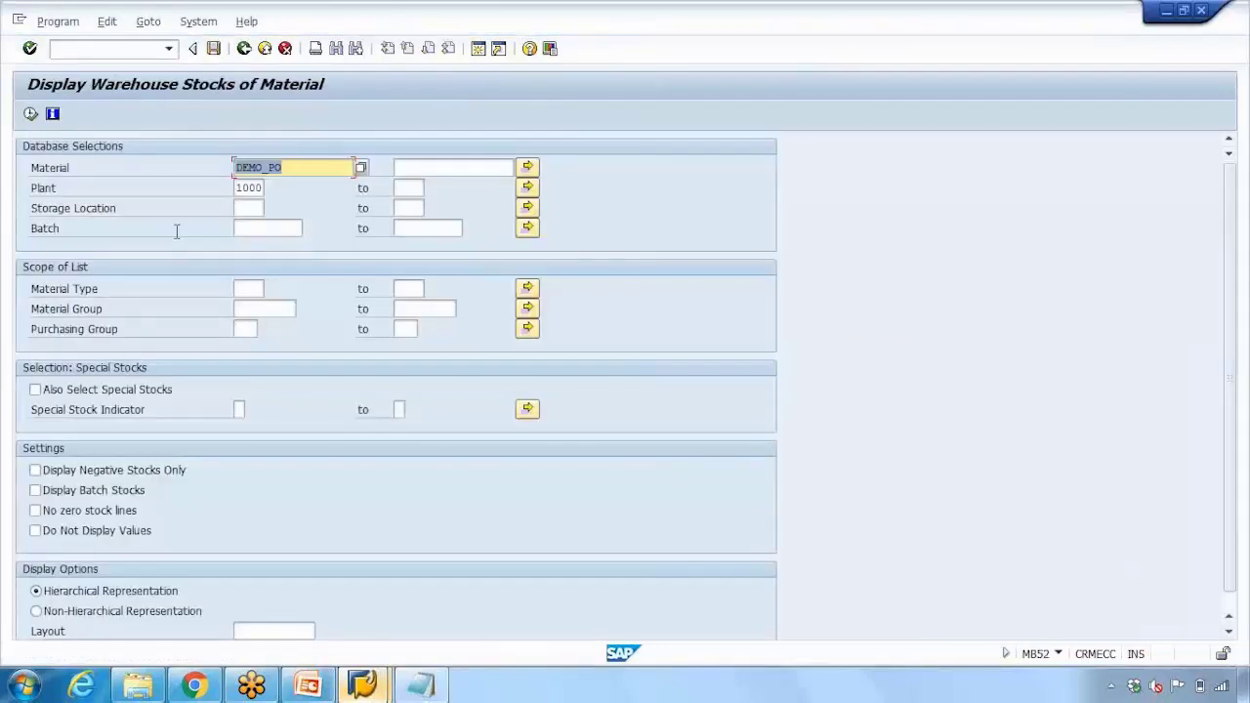
# Run the warehouse stock report for material ABC picked from field history
pyautogui.press('BackSpace')
pyautogui.press('Down')
pyautogui.press('Down')
pyautogui.press('Down')
pyautogui.press('Up')
pyautogui.press('Return')
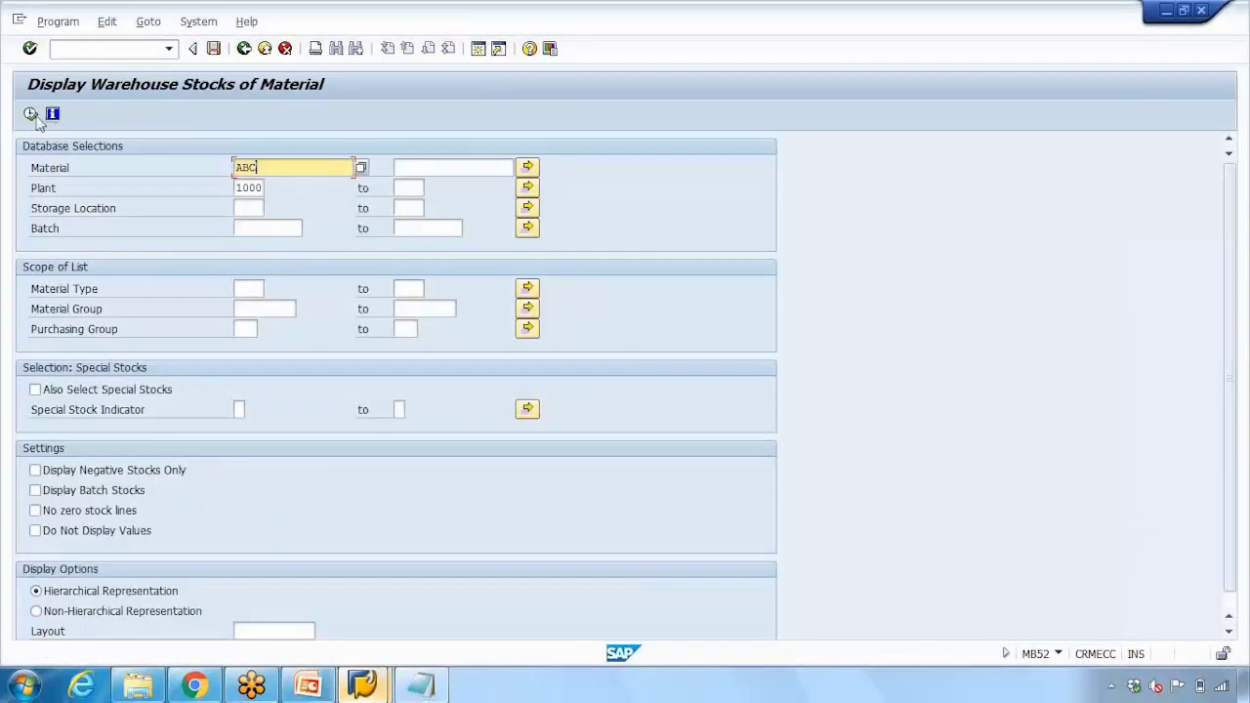
pyautogui.click(31, 114)
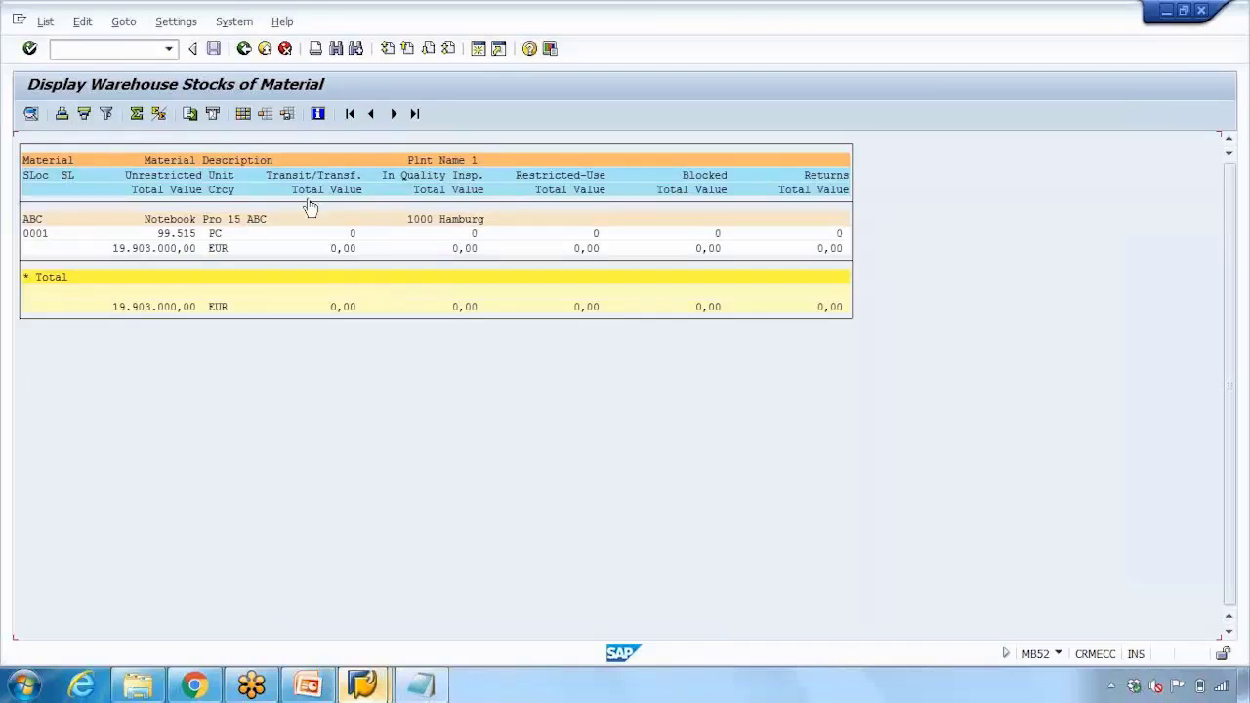
# Note zero In Quality Insp. and Blocked quantities, then close the report
pyautogui.click(474, 235)
pyautogui.click(718, 235)
pyautogui.click(1200, 14)
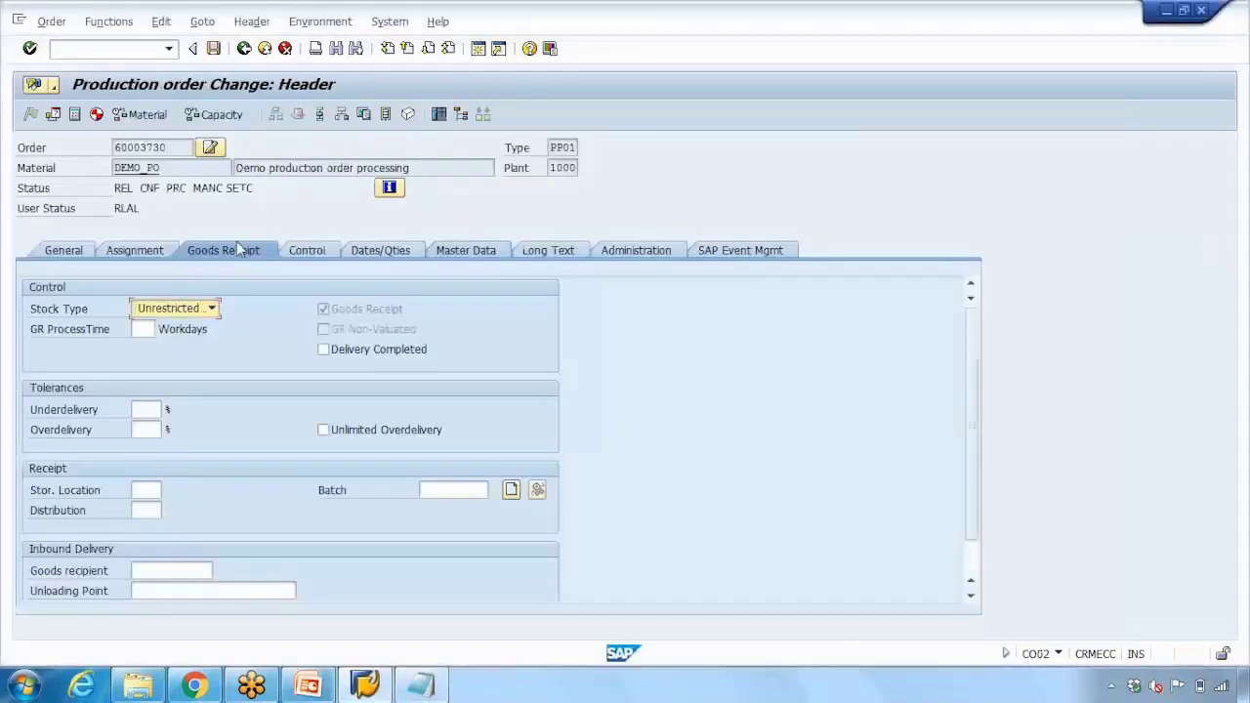
# Review the Quality inspection Stock and Un-restricted notes, then reopen the order's Stock Type list
pyautogui.click(420, 685)
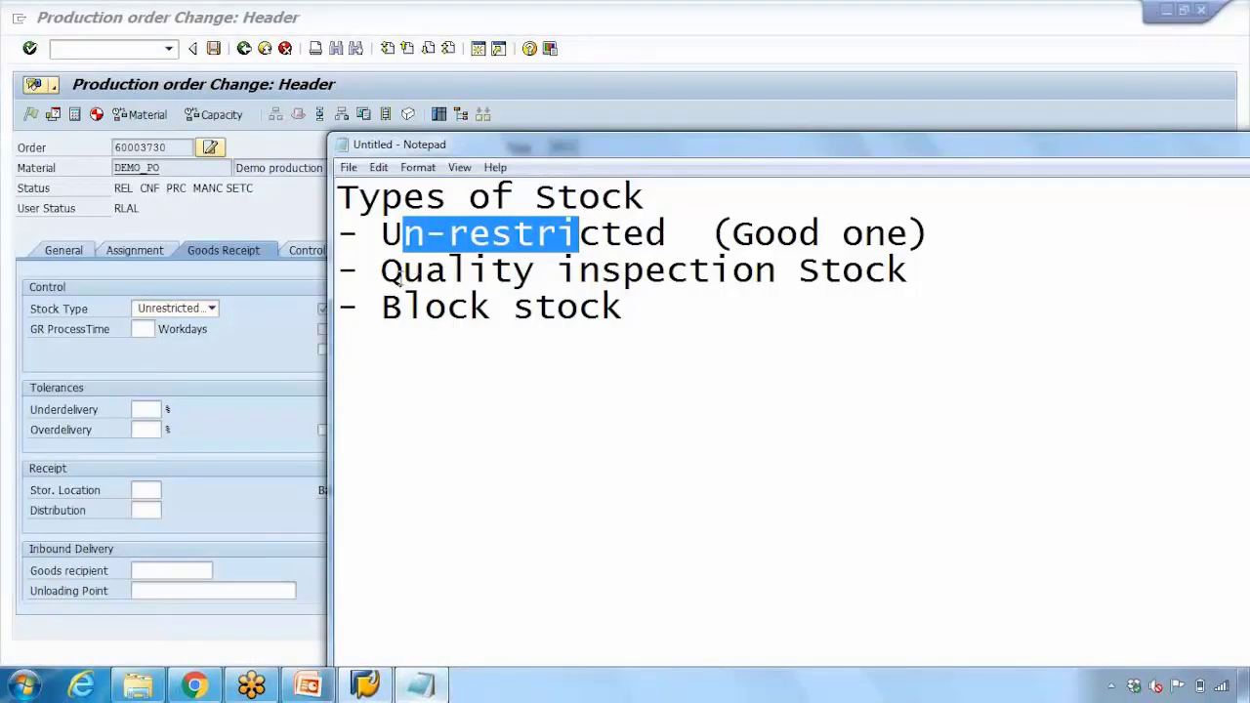
pyautogui.moveTo(381, 270); pyautogui.dragTo(816, 275)
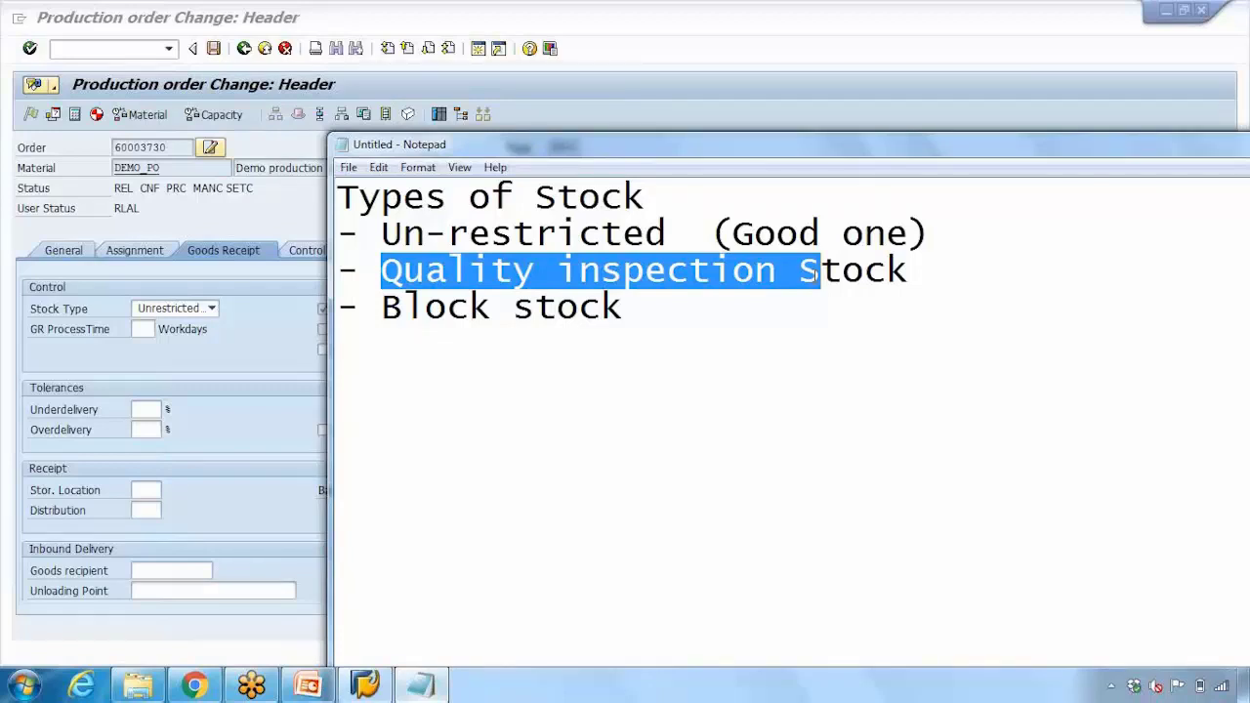
pyautogui.click(732, 293)
pyautogui.moveTo(401, 269); pyautogui.dragTo(602, 274)
pyautogui.moveTo(447, 234); pyautogui.dragTo(623, 230)
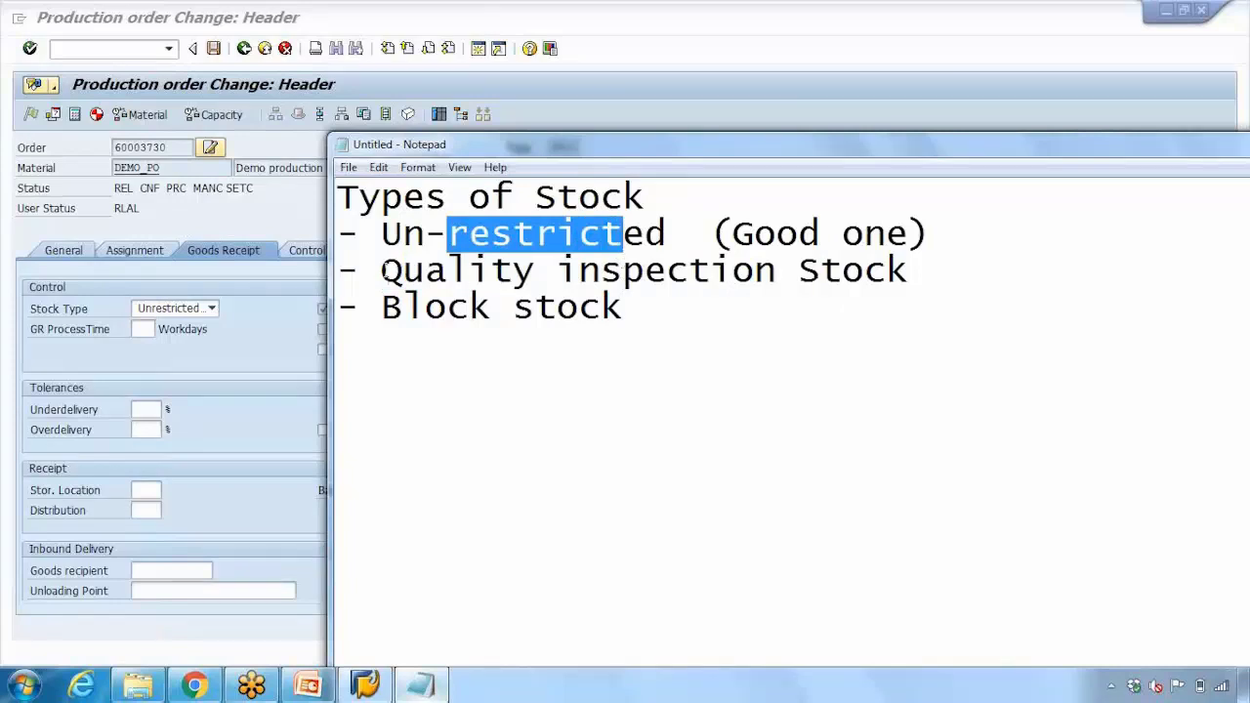
pyautogui.moveTo(382, 270); pyautogui.dragTo(904, 275)
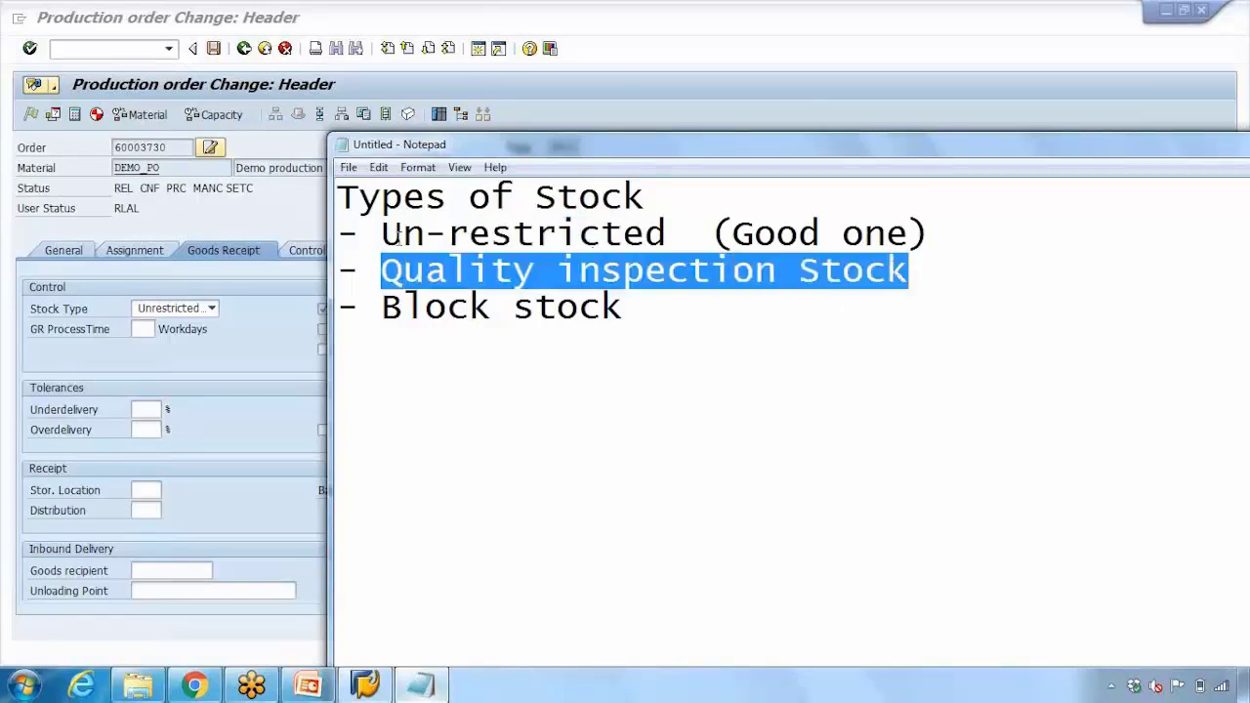
pyautogui.moveTo(399, 238); pyautogui.dragTo(714, 264)
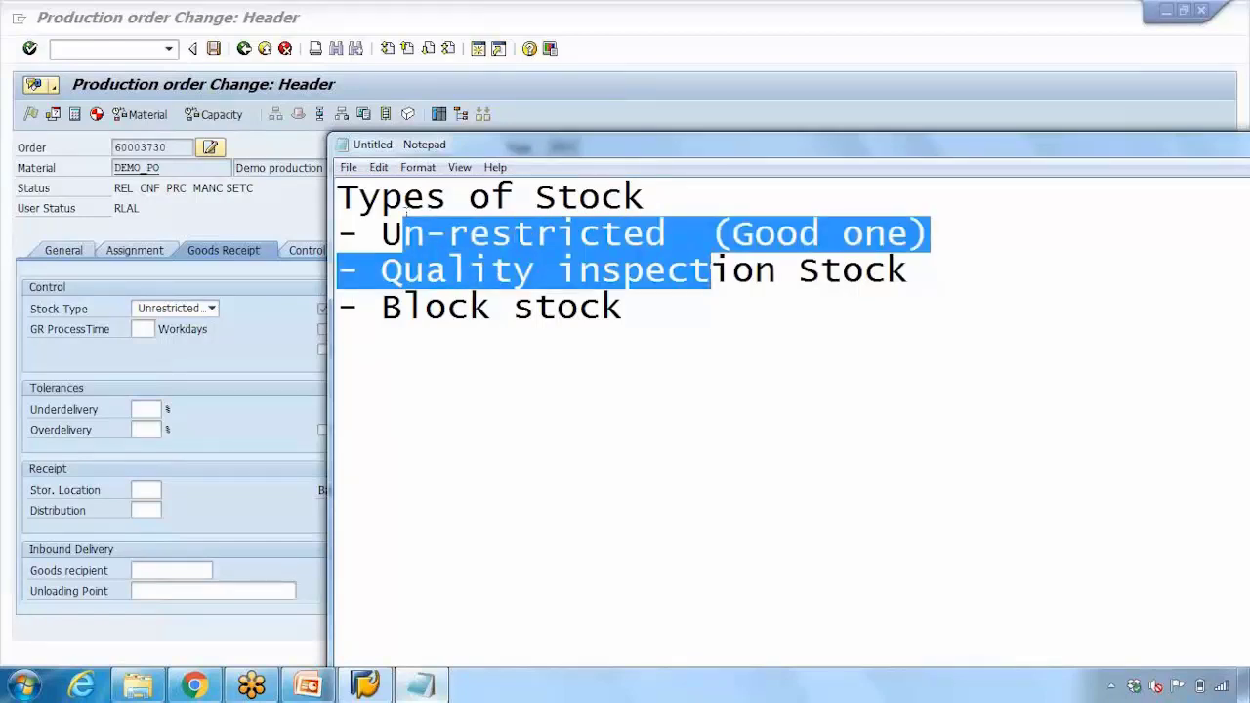
pyautogui.click(273, 195)
pyautogui.click(175, 311)
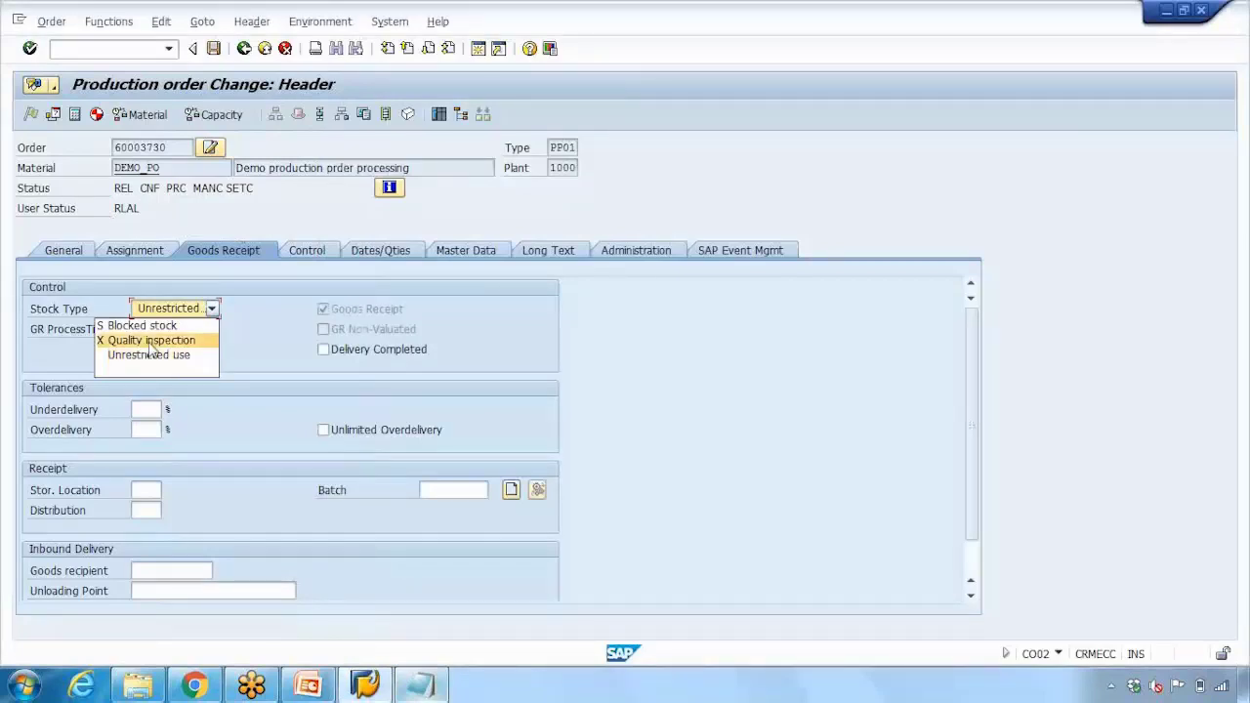
# Choose X Quality inspection as the goods-receipt Stock Type and recheck the list
pyautogui.click(152, 342)
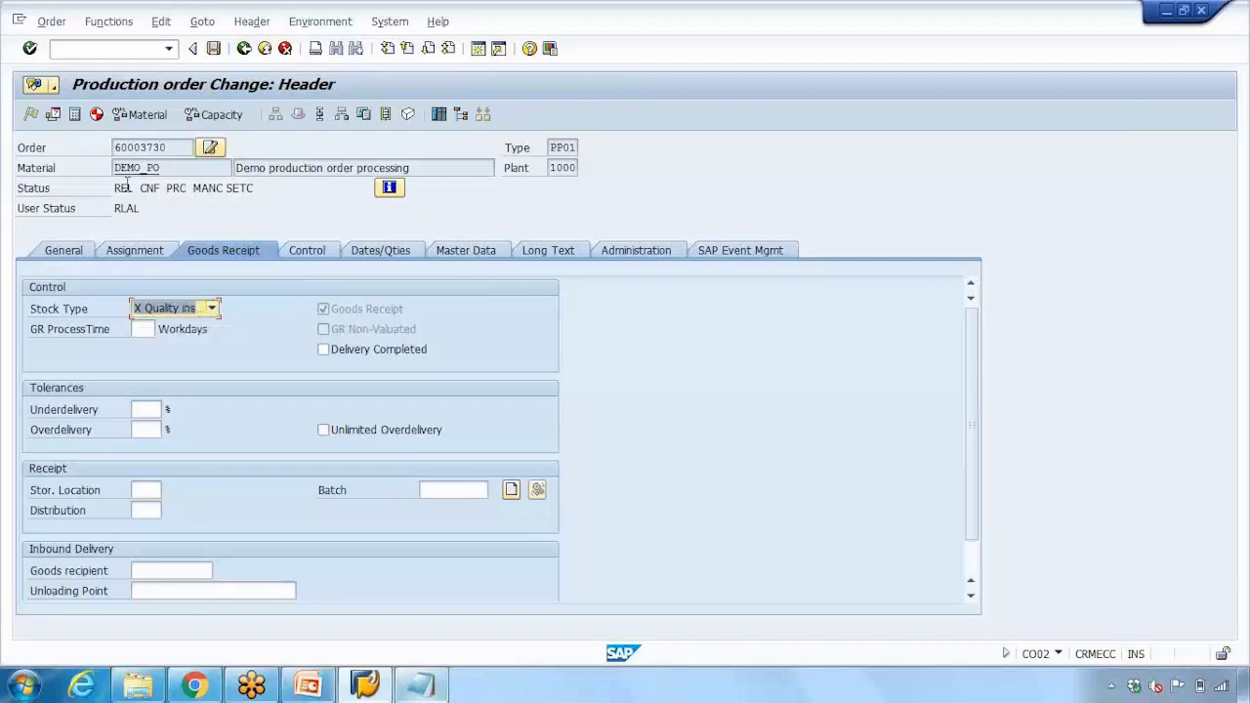
pyautogui.click(211, 308)
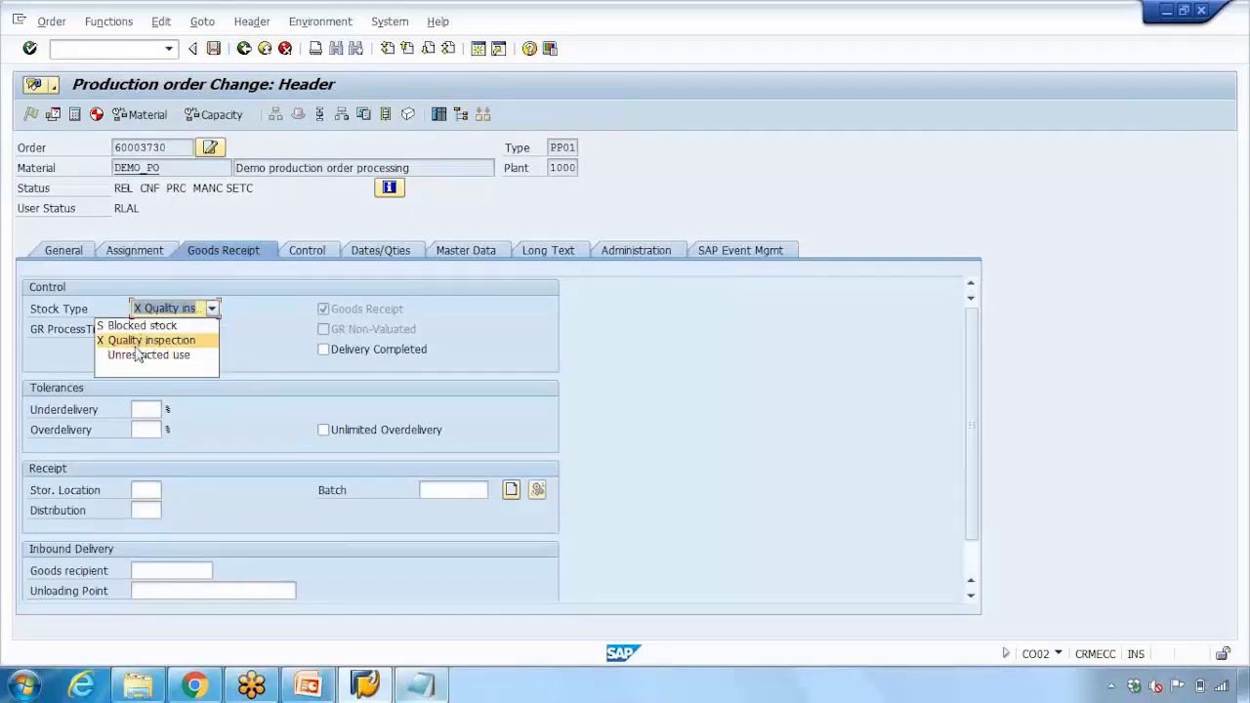
pyautogui.click(257, 376)
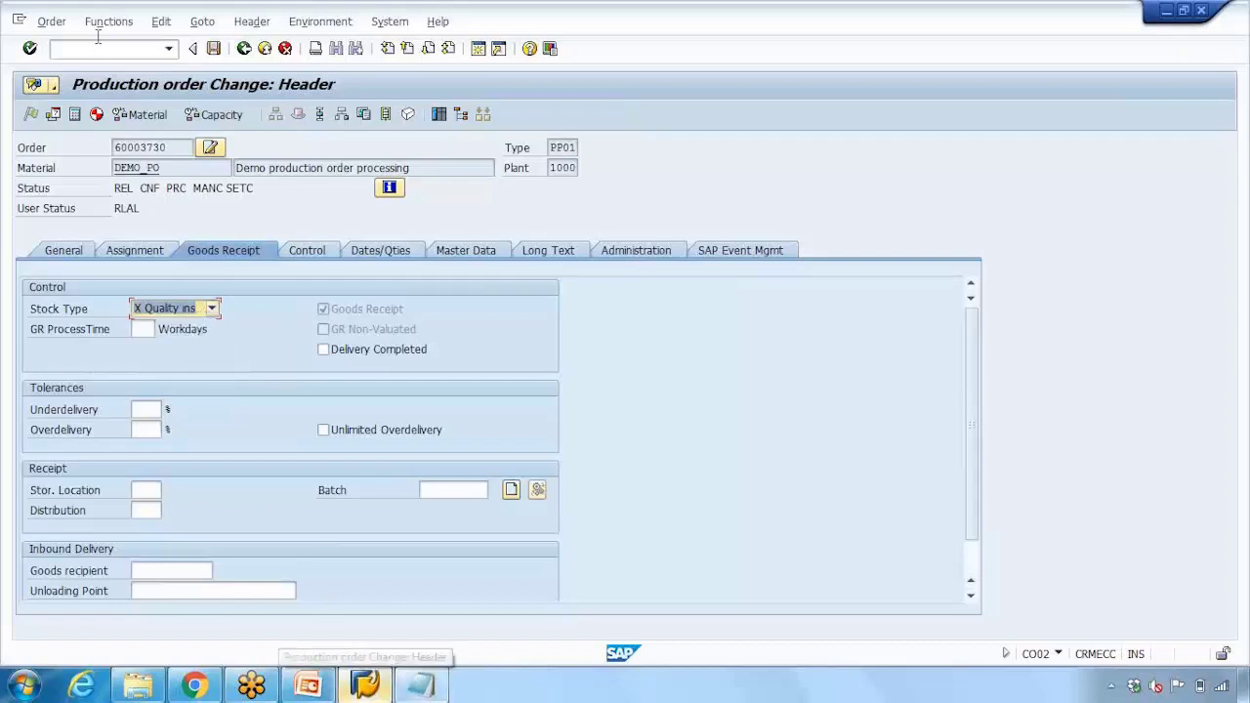
pyautogui.click(142, 51)
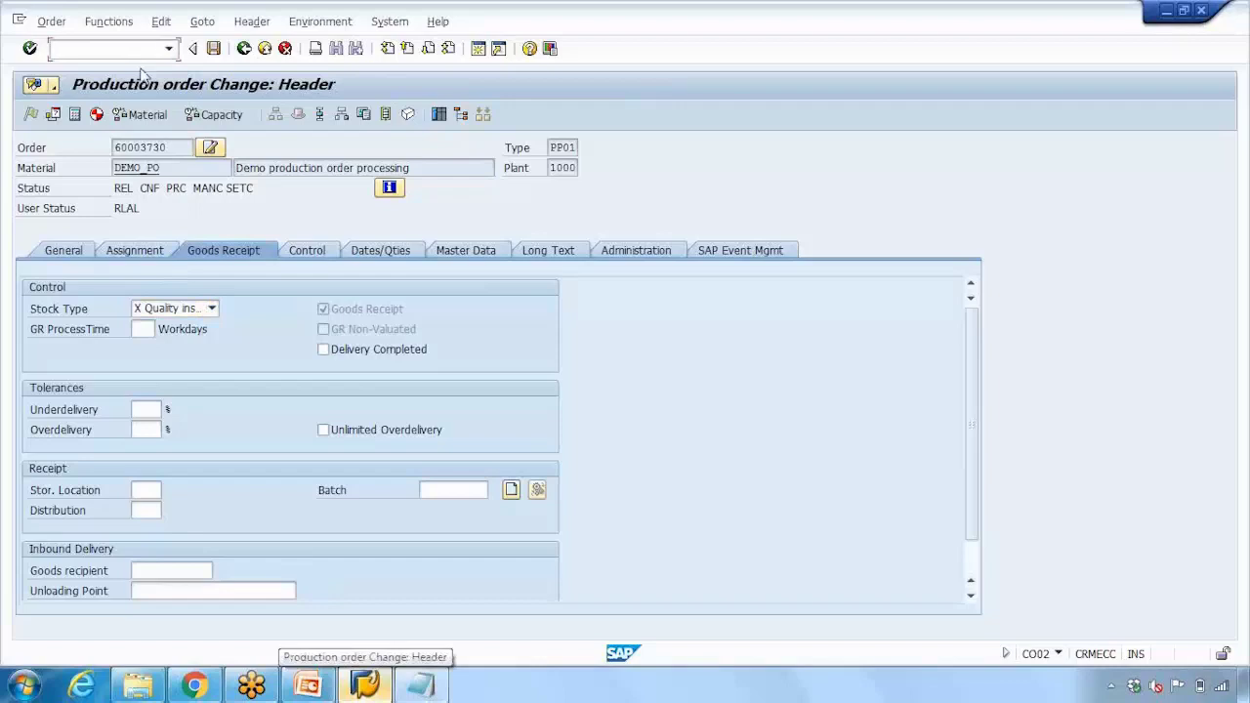
# Open material DEMO_PO in MM02, confirming the selected views and organizational levels
pyautogui.write('/nco02')
pyautogui.press('Return')
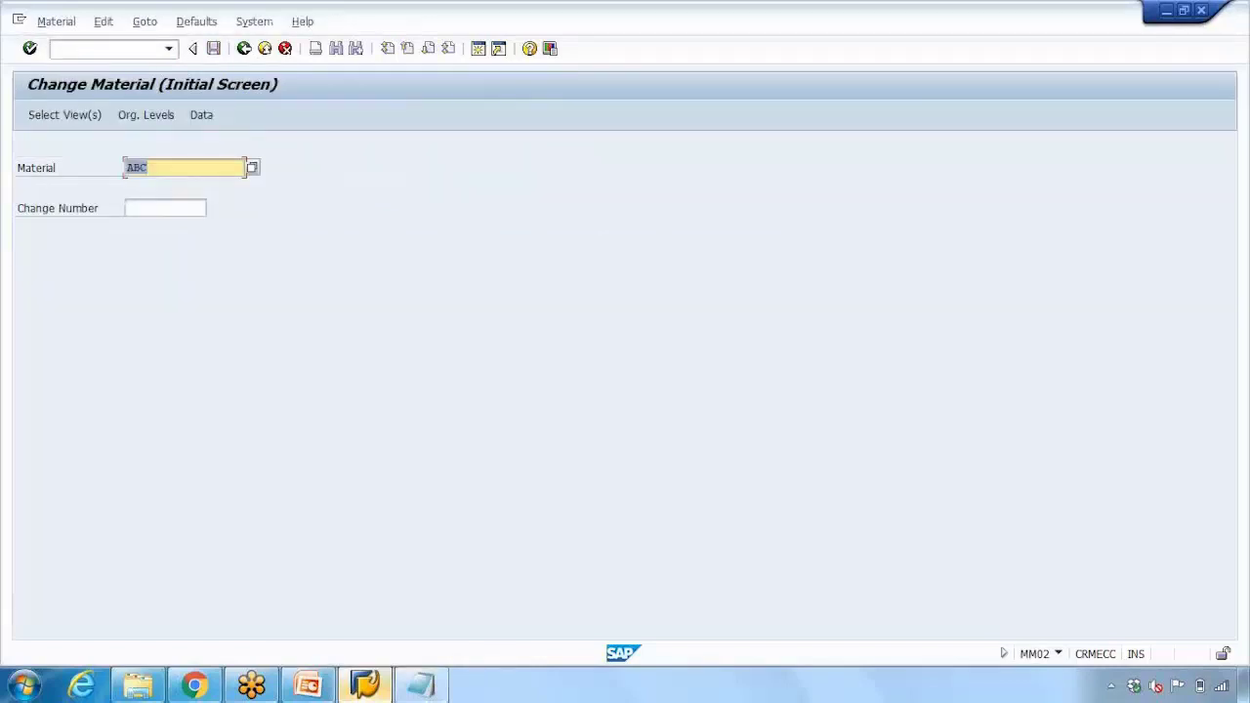
pyautogui.press('Delete')
pyautogui.write('demo_')
pyautogui.write('pro')
pyautogui.press('Return')
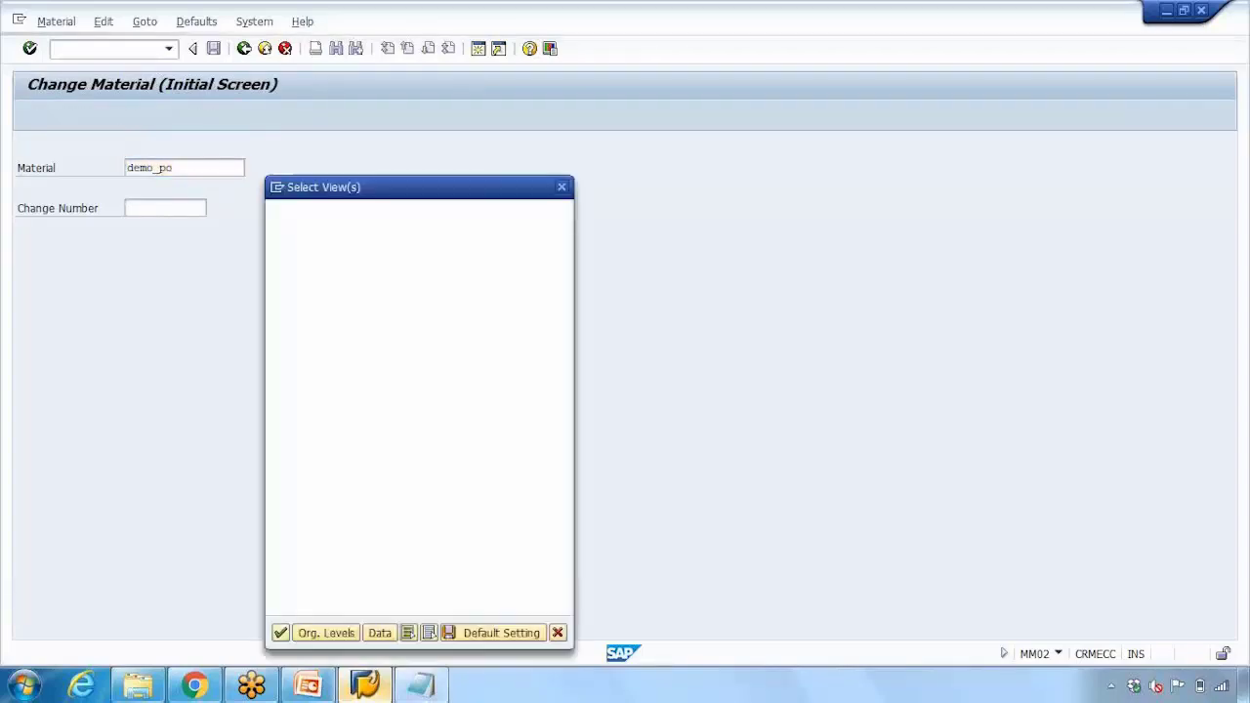
pyautogui.press('Return')
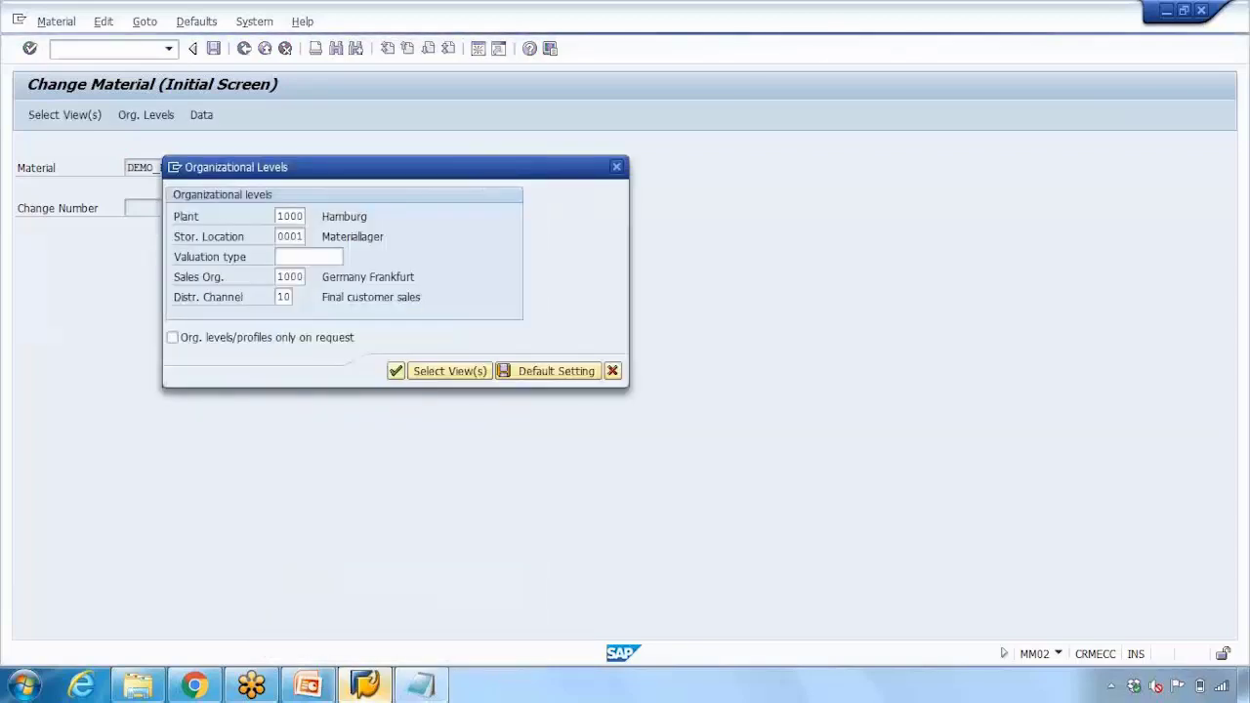
pyautogui.press('Return')
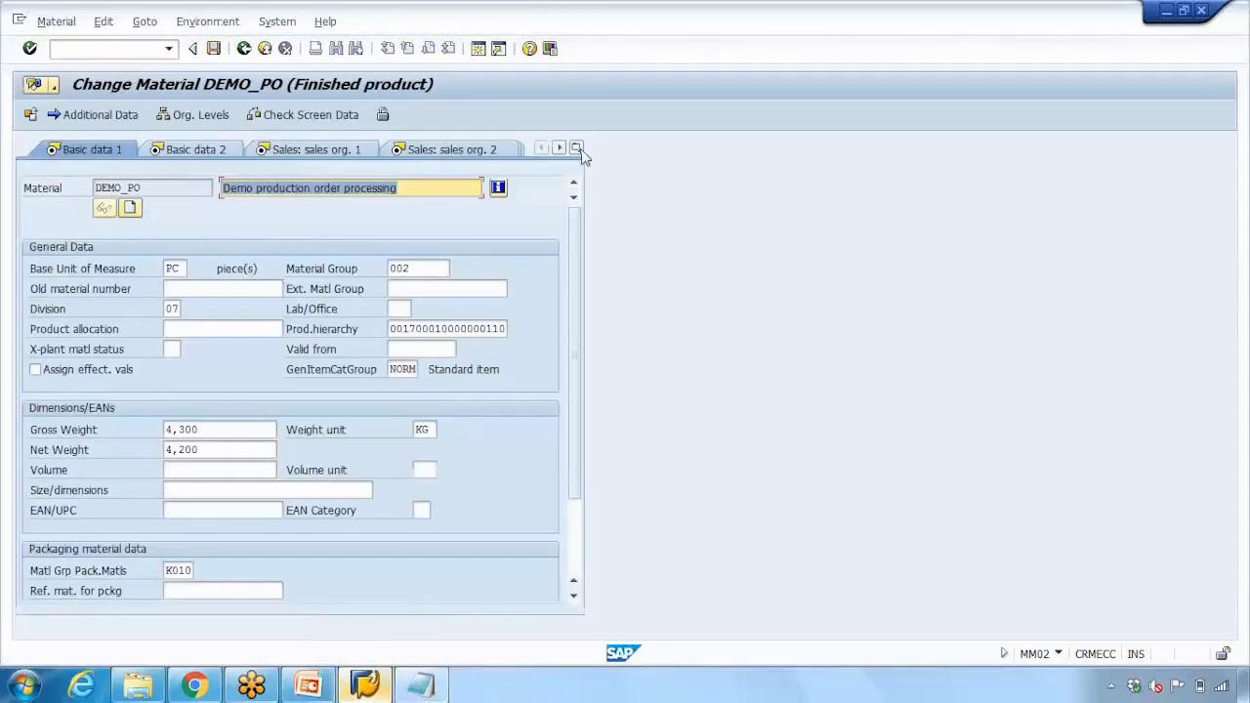
# Tick Insp.stock in the Work scheduling view, review its F1 help, and save
pyautogui.click(576, 147)
pyautogui.click(628, 469)
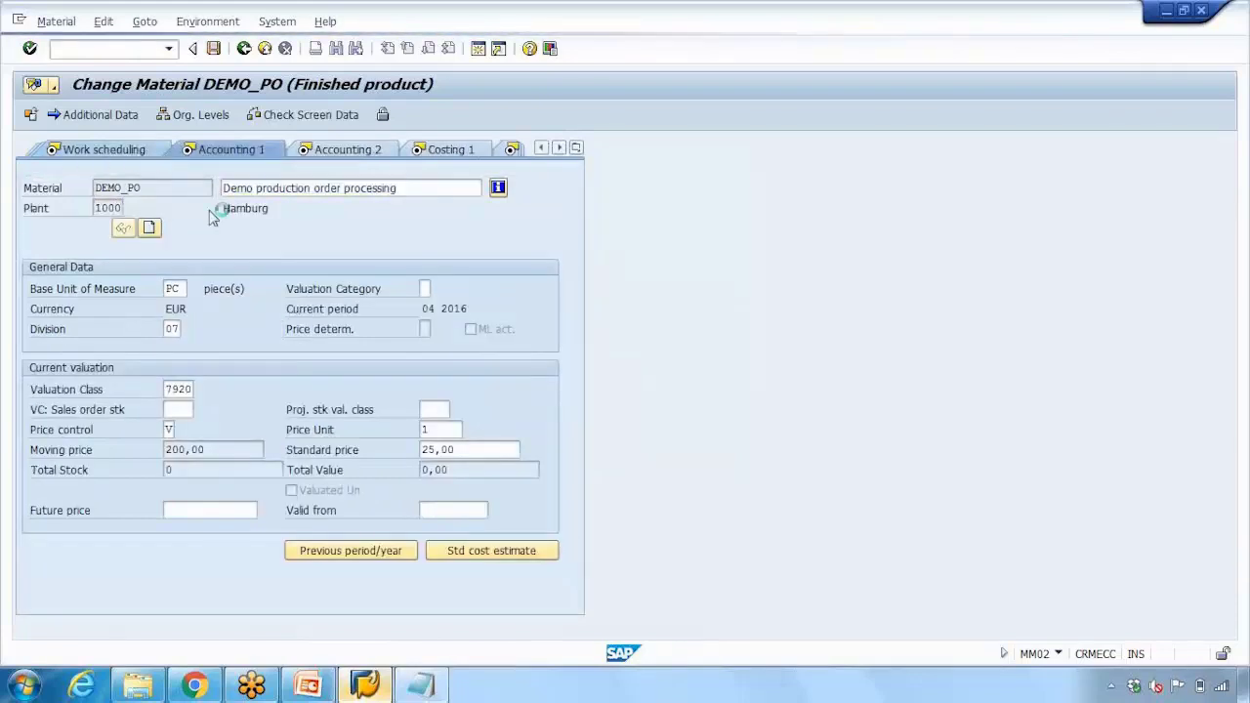
pyautogui.hotkey('ctrl', 'pageup')
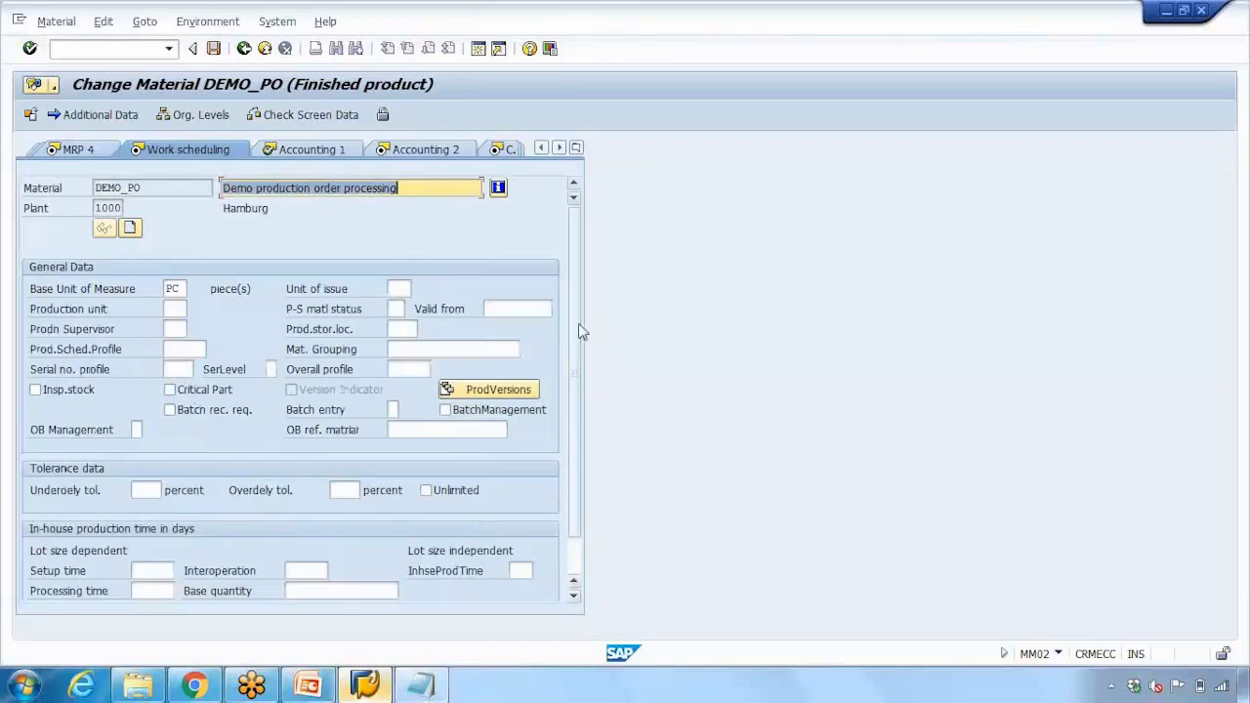
pyautogui.scroll(-1, 579, 351)
pyautogui.click(36, 353)
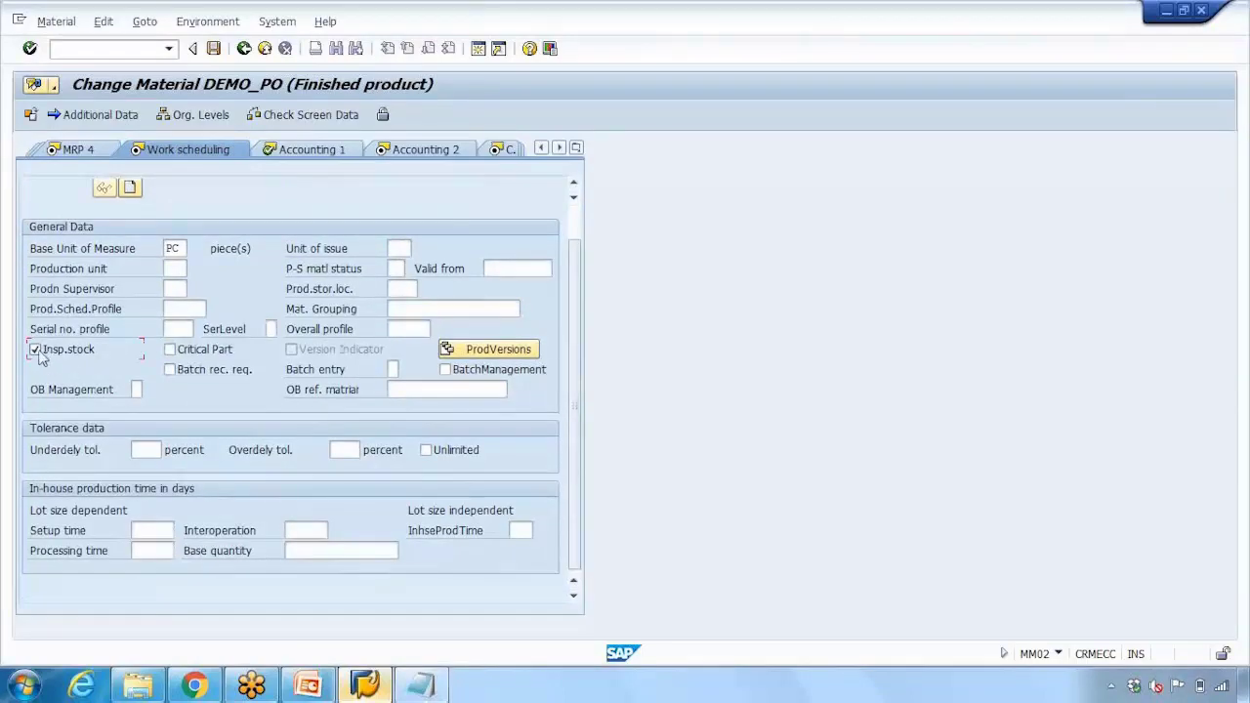
pyautogui.press('F1')
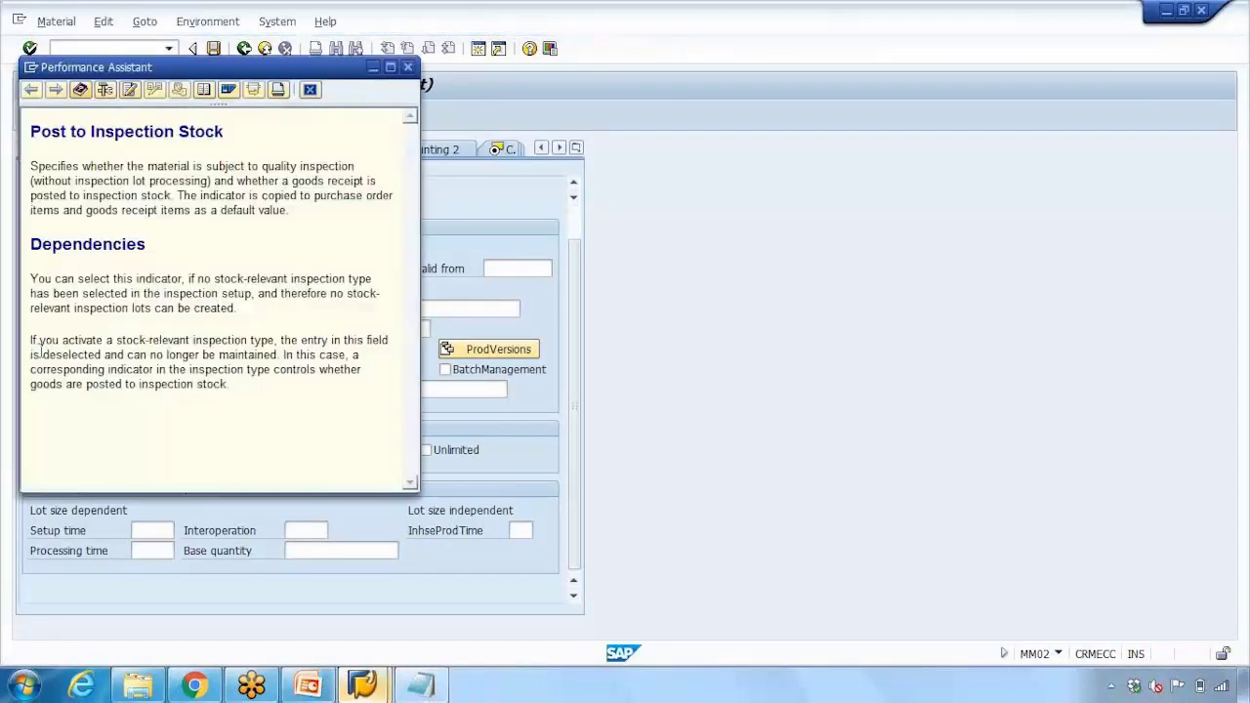
pyautogui.moveTo(83, 195); pyautogui.dragTo(278, 355)
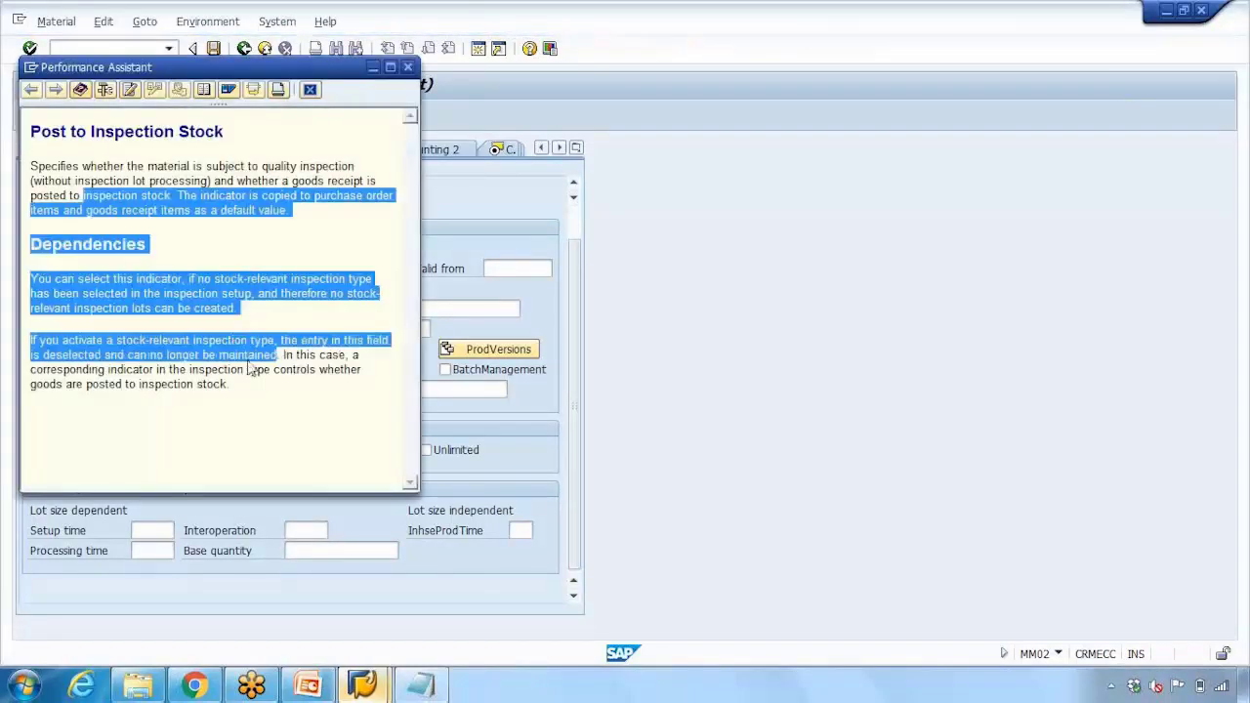
pyautogui.click(407, 66)
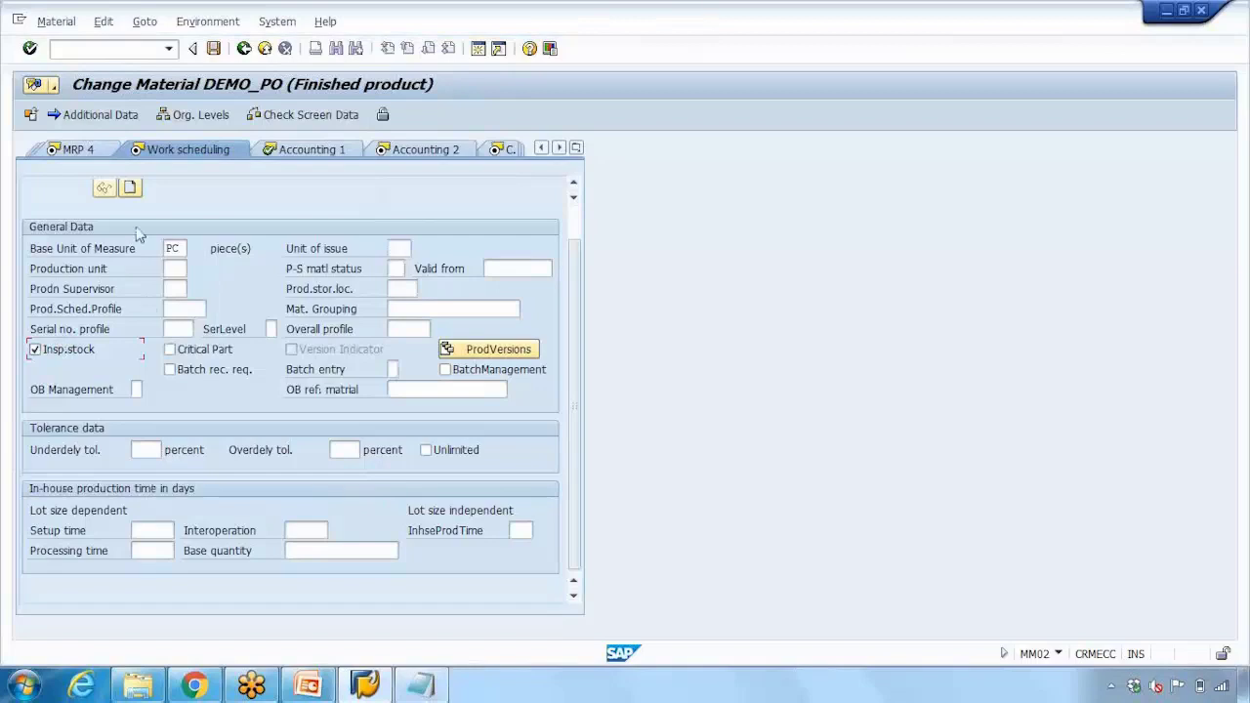
pyautogui.click(213, 47)
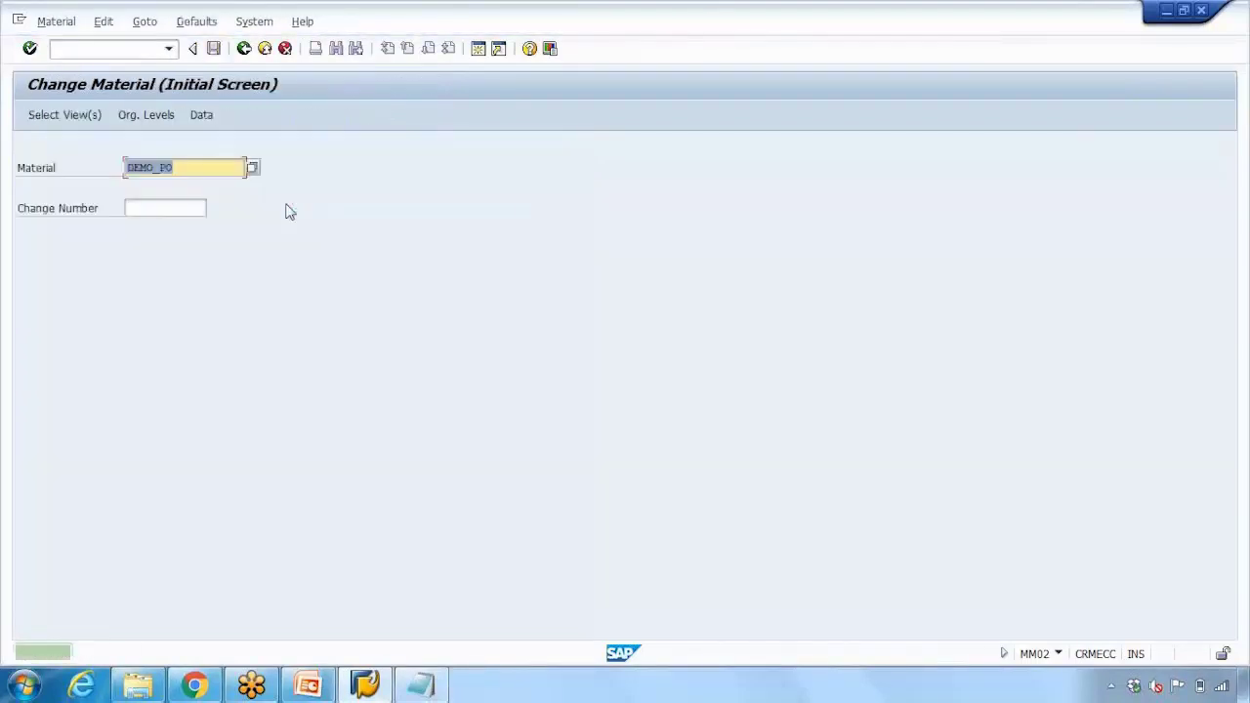
# Start a new production order in CO01 for material DEMO_PO
pyautogui.click(80, 47)
pyautogui.write('/n')
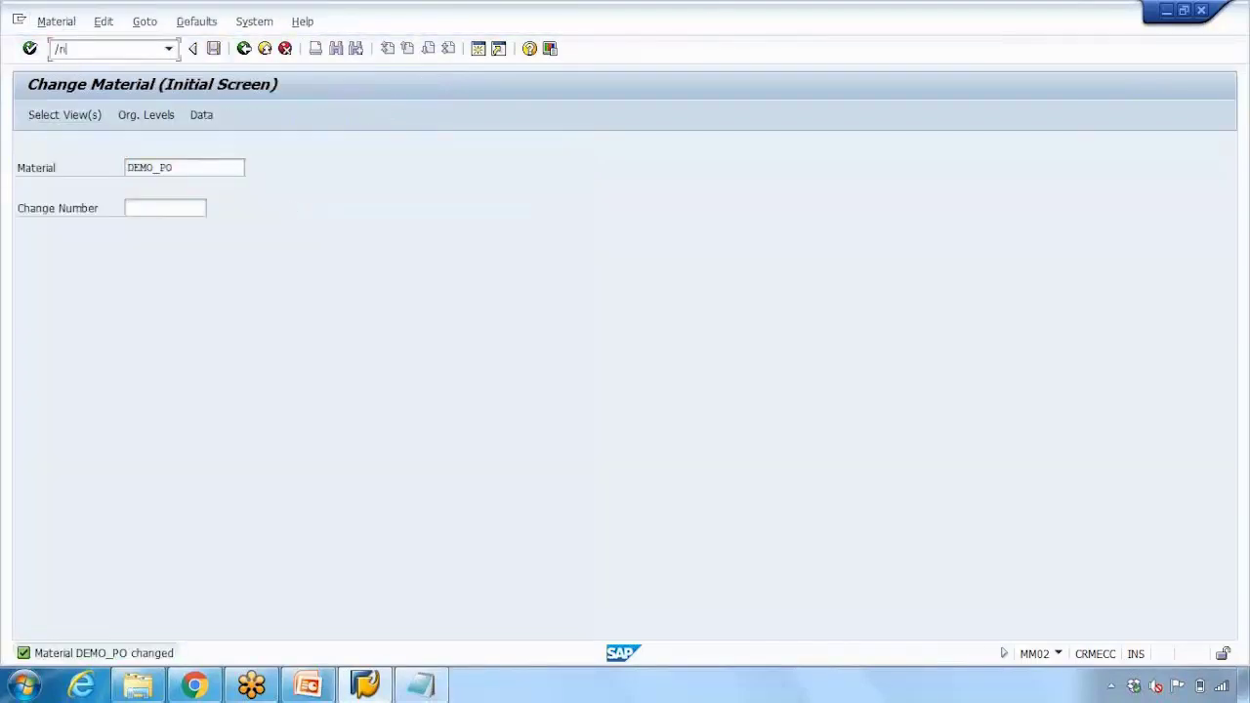
pyautogui.write('v')
pyautogui.write('co01')
pyautogui.press('Return')
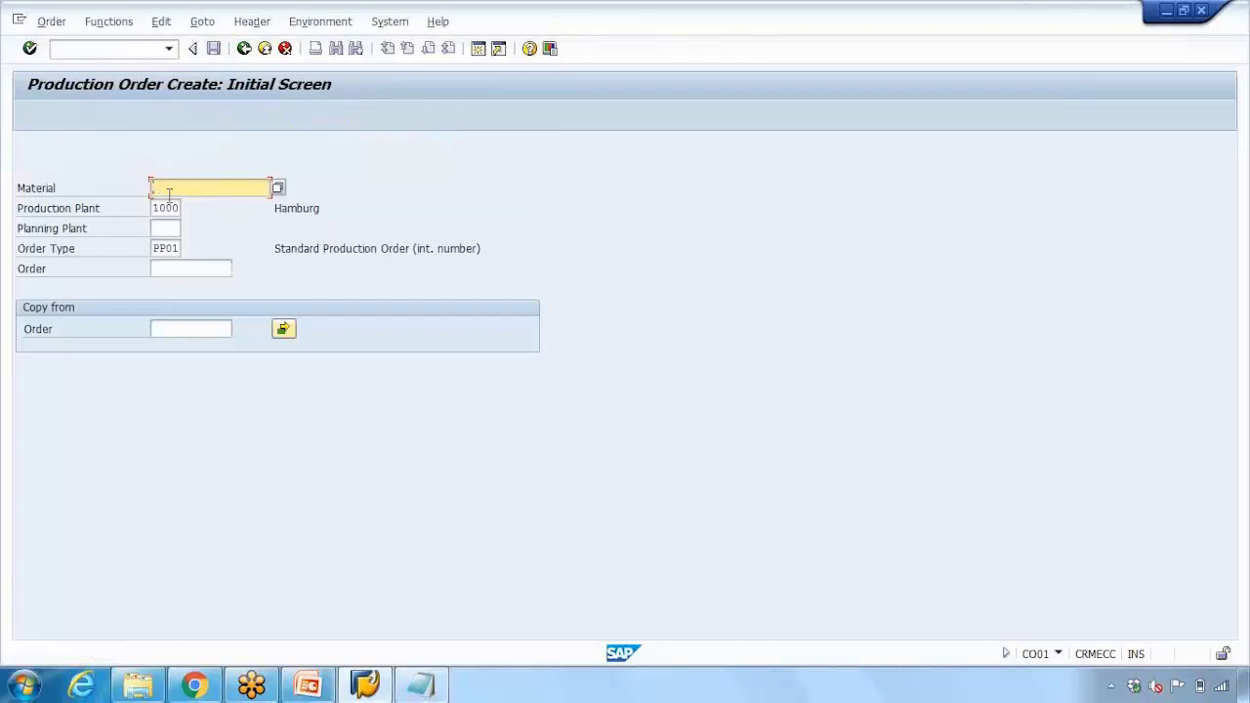
pyautogui.write('demo_po')
pyautogui.moveTo(208, 189); pyautogui.dragTo(127, 185)
pyautogui.press('Return')
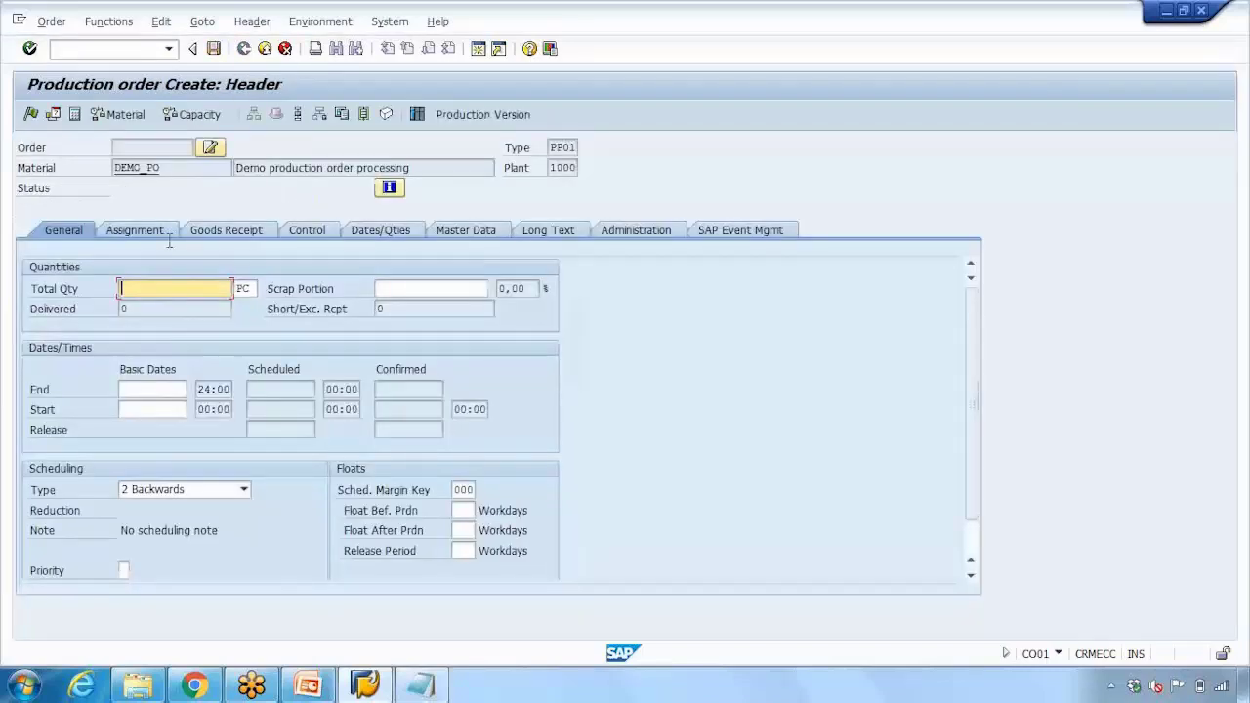
# Enter total quantity 4 and basic end date 12.05.2016 from the calendar
pyautogui.write('4')
pyautogui.click(154, 390)
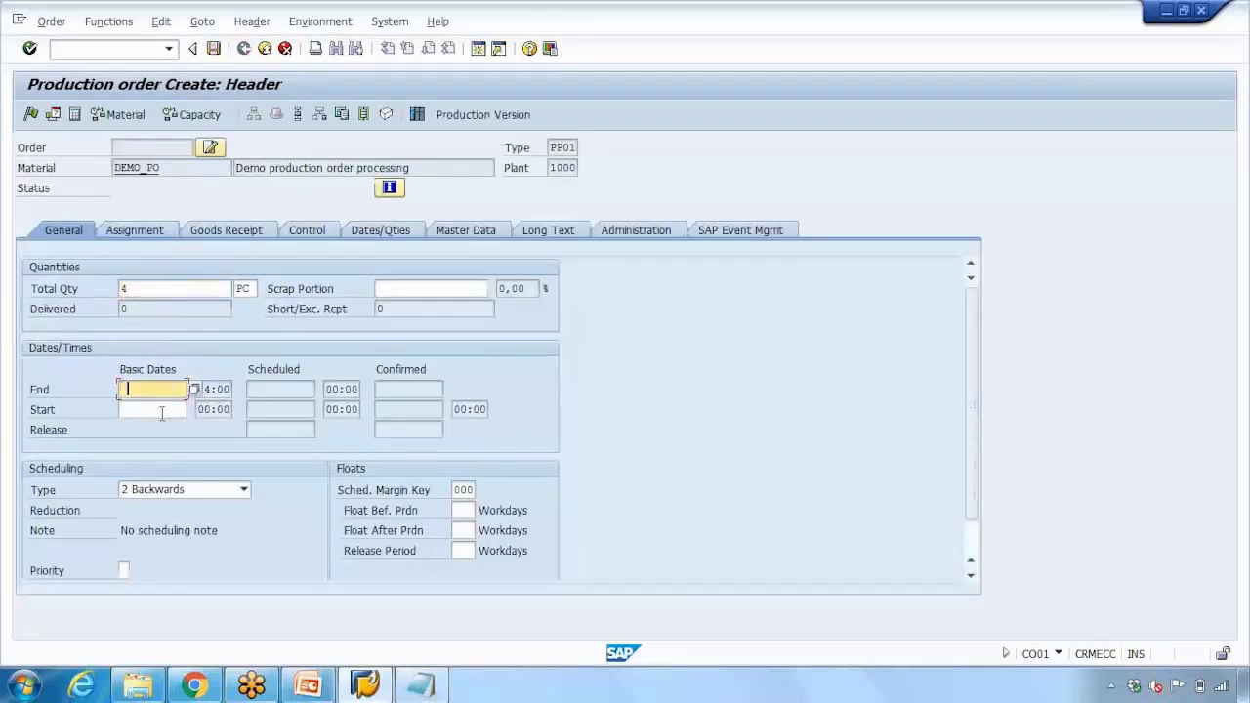
pyautogui.press('Return')
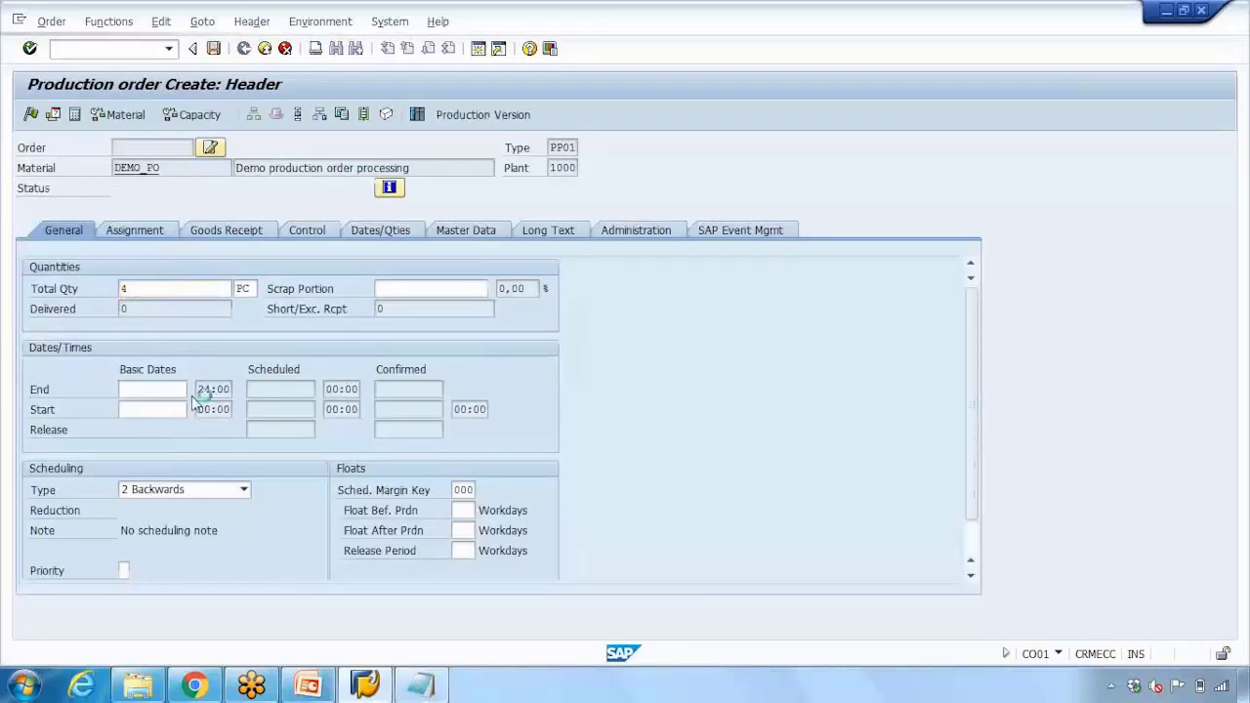
pyautogui.press('F4')
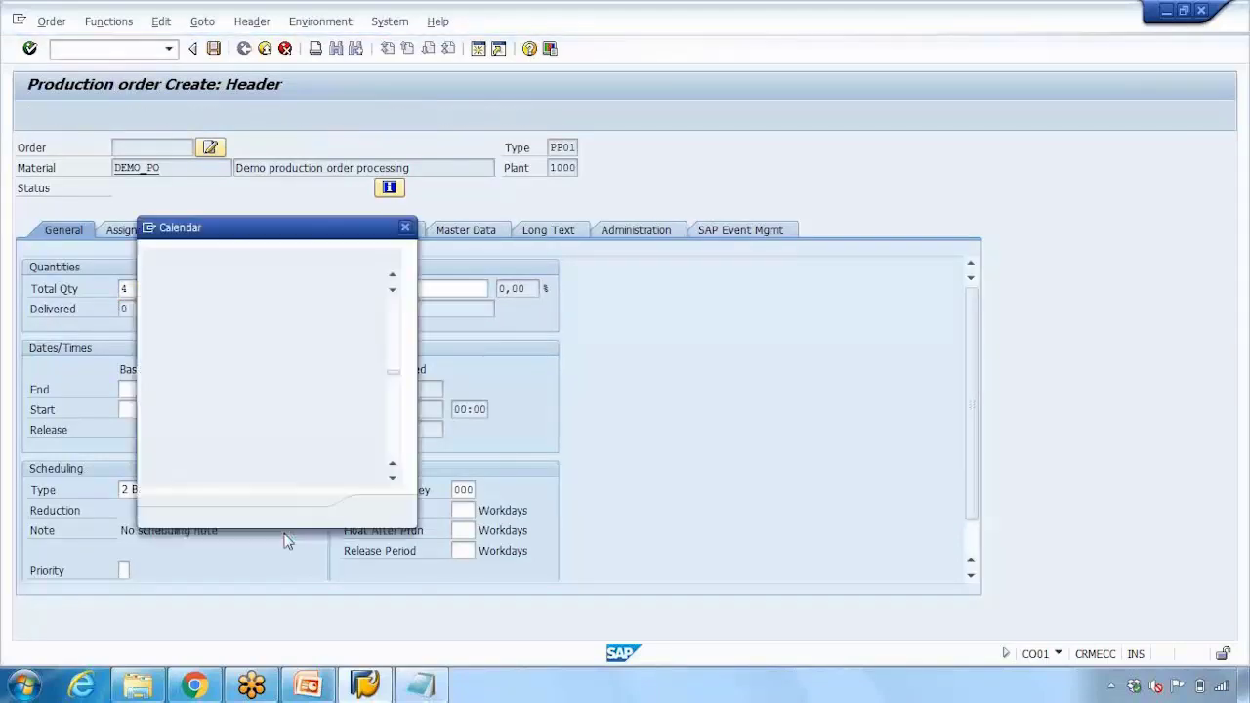
pyautogui.doubleClick(290, 467)
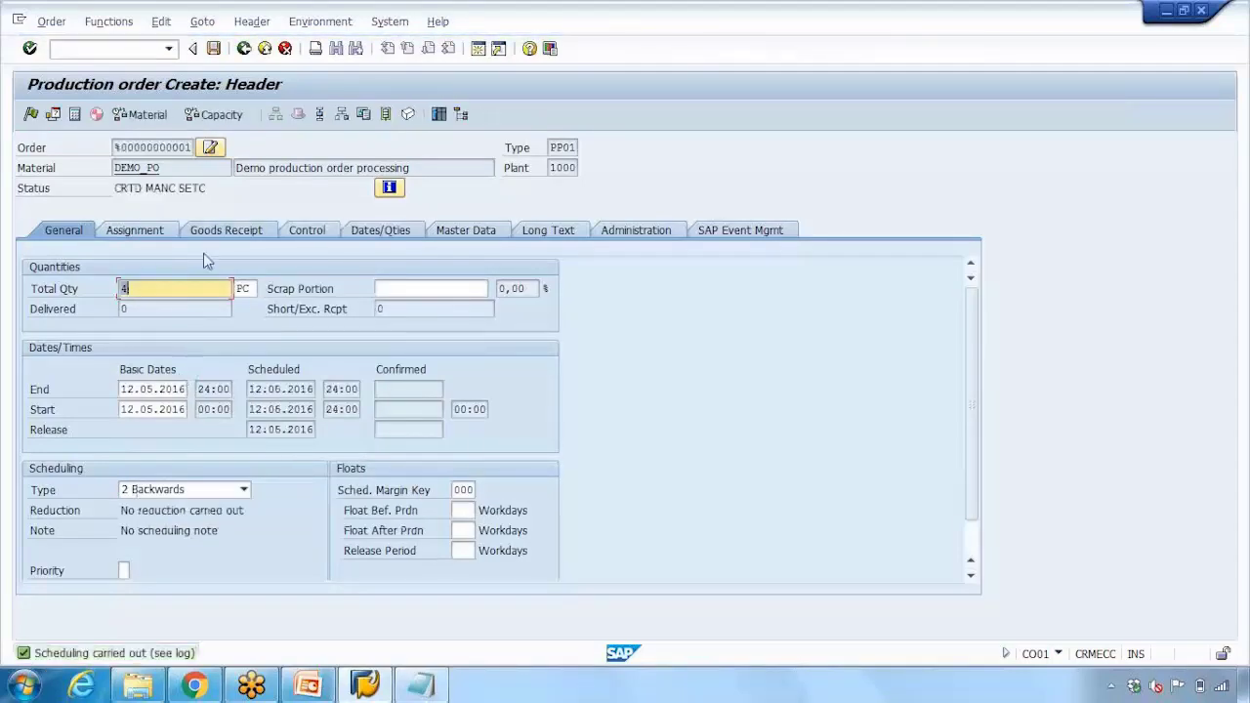
# Confirm the new order's Stock Type is Quality inspection, then present the 'Control Parameters for Goods Receipt' slide
pyautogui.click(225, 229)
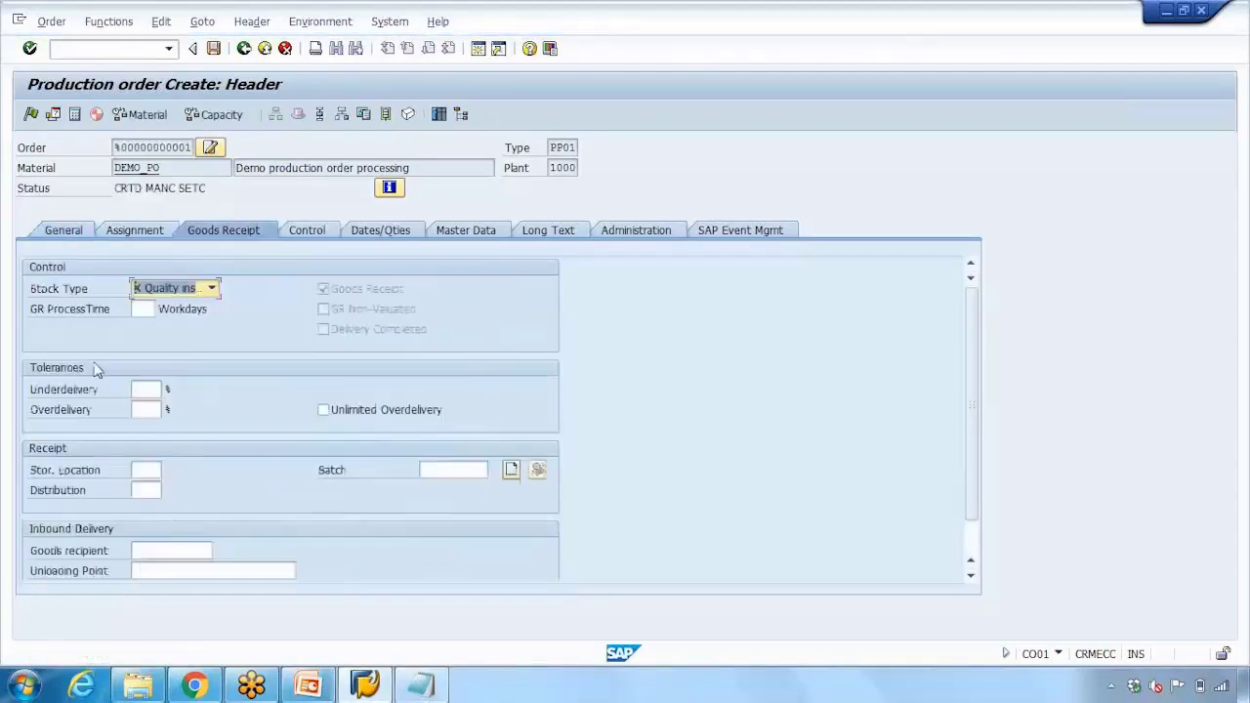
pyautogui.click(164, 288)
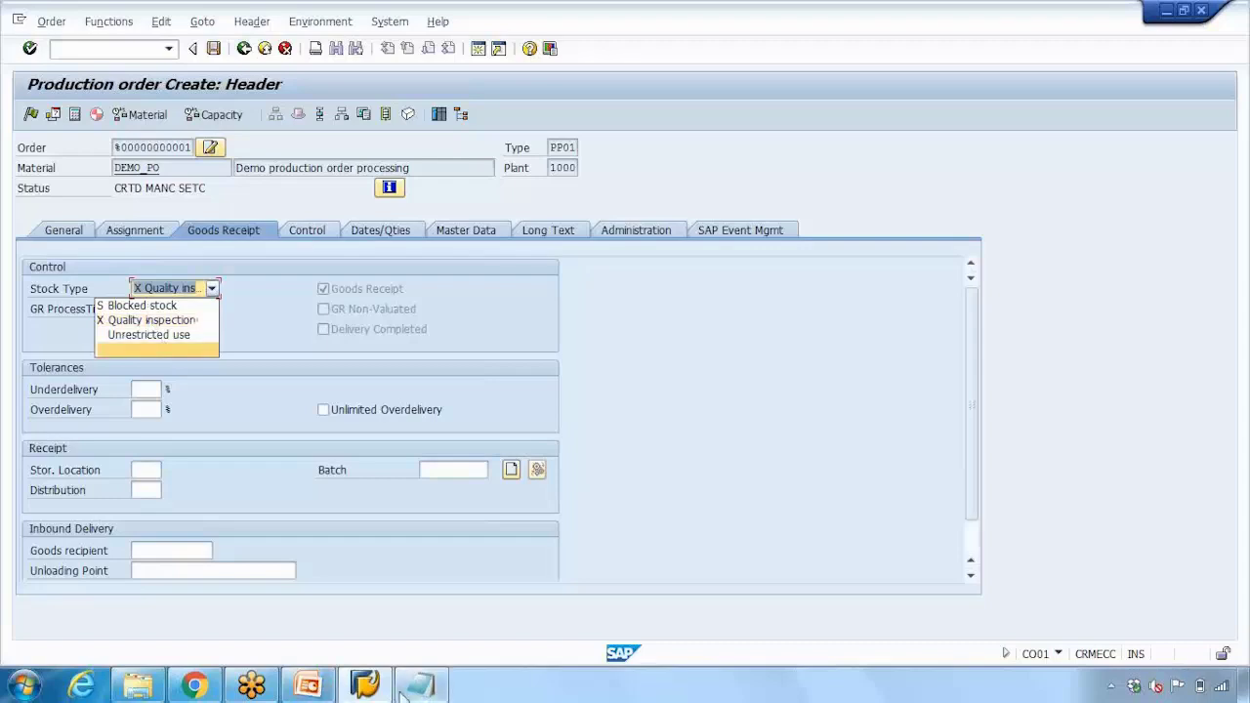
pyautogui.click(311, 688)
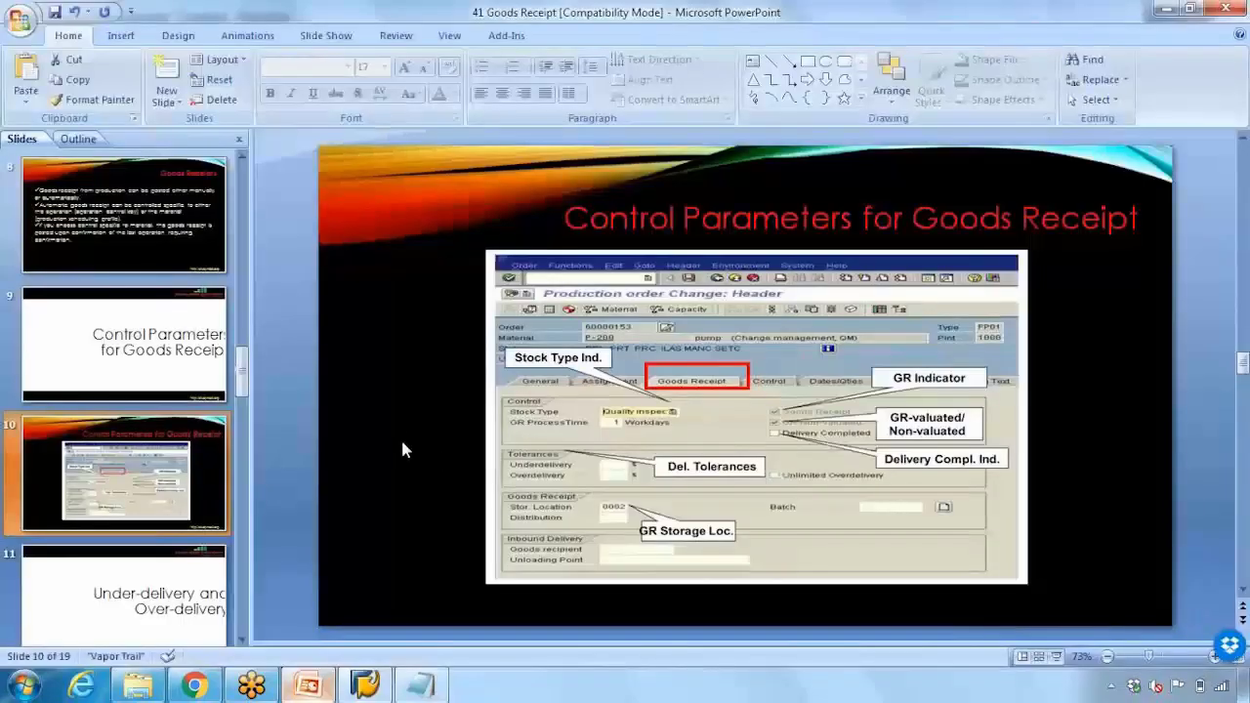
pyautogui.click(1056, 656)
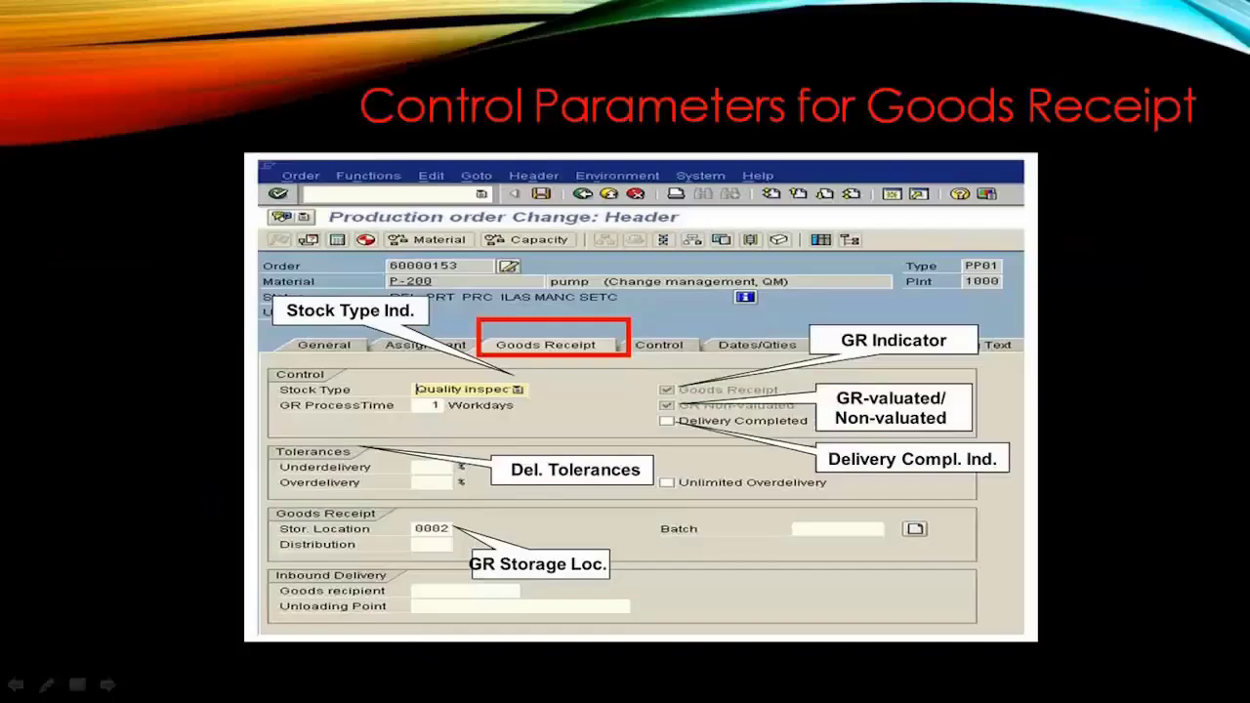